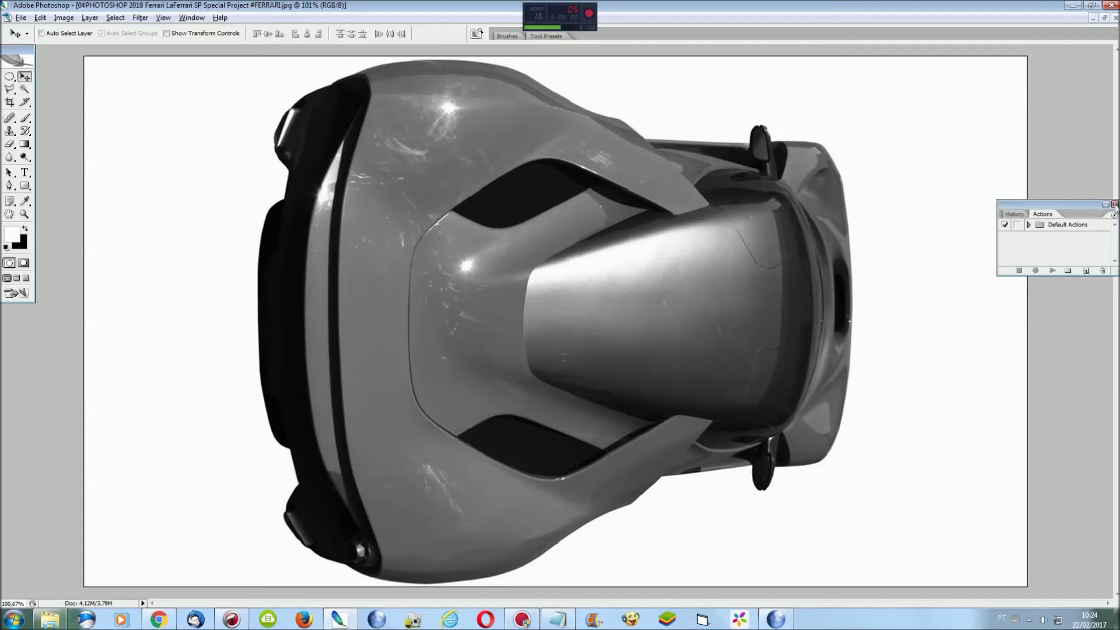
Select the car by inverting a Magic Wand background pick, copy it to Layer 1, and save as FERRARI.psd
{"action": "left_click", "coordinate": [24, 89]}
{"action": "left_click", "coordinate": [169, 180]}
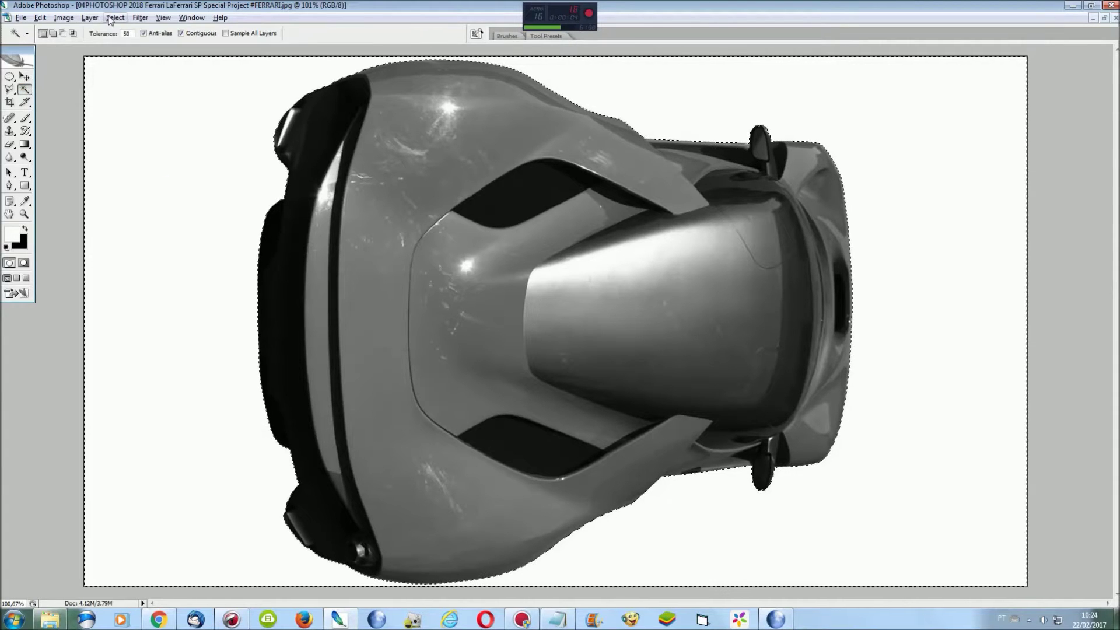
{"action": "left_click", "coordinate": [115, 18]}
{"action": "left_click", "coordinate": [119, 58]}
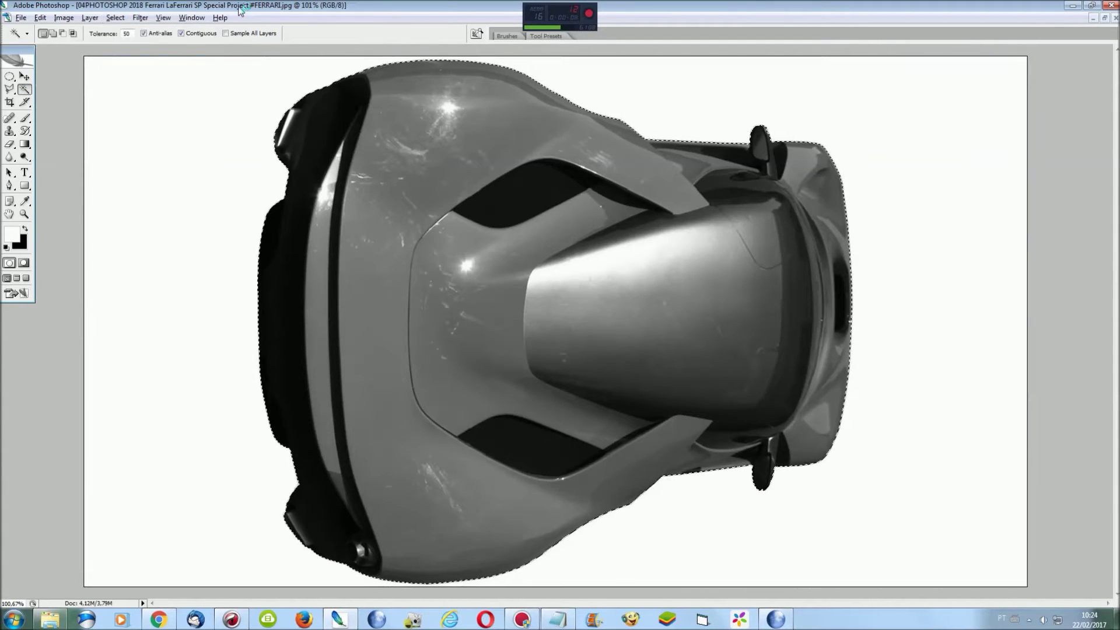
{"action": "key", "text": "ctrl+j"}
{"action": "key", "text": "ctrl+s"}
{"action": "key", "text": "Return"}
Reload the car's outline and save it as a selection channel named Bod
{"action": "left_click", "coordinate": [115, 18]}
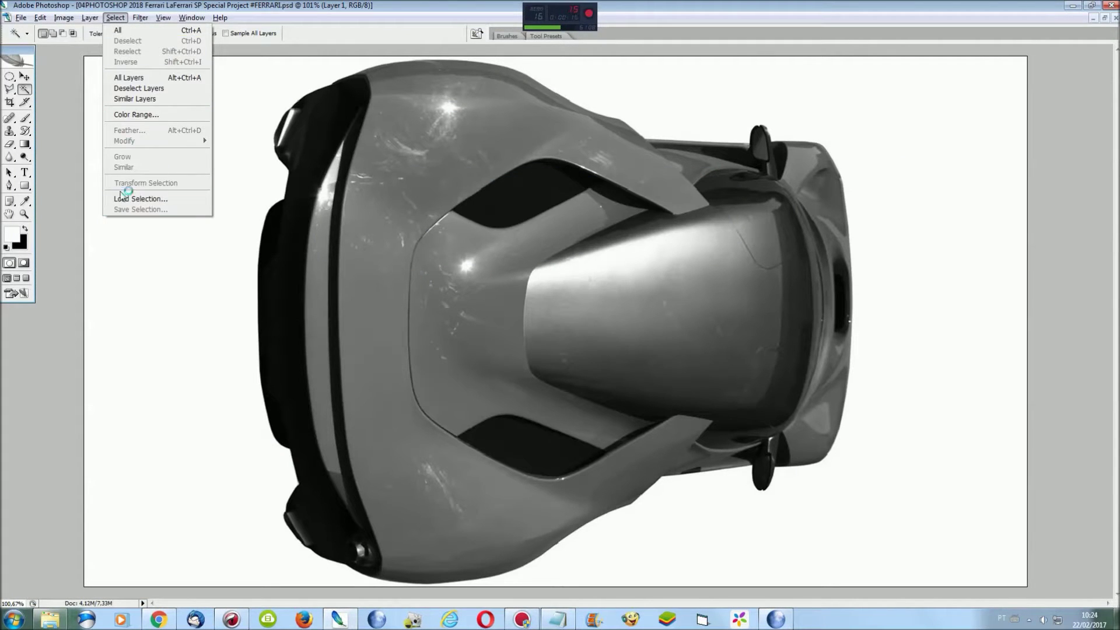
{"action": "left_click", "coordinate": [125, 198]}
{"action": "key", "text": "Return"}
{"action": "left_click", "coordinate": [115, 17]}
{"action": "left_click", "coordinate": [126, 210]}
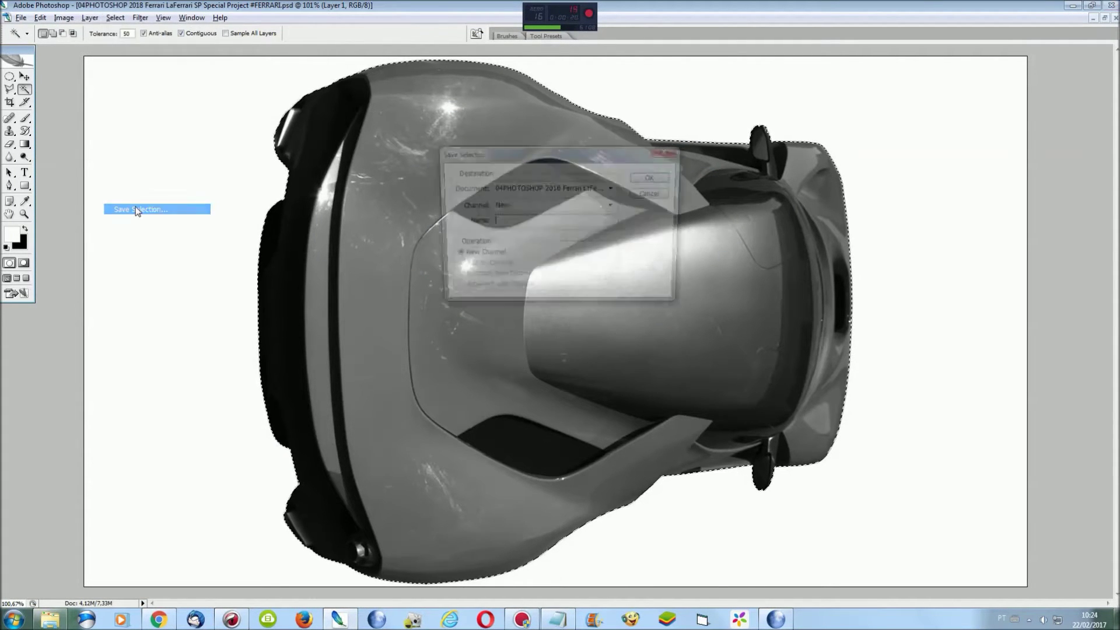
{"action": "type", "text": "Bod"}
{"action": "key", "text": "Return"}
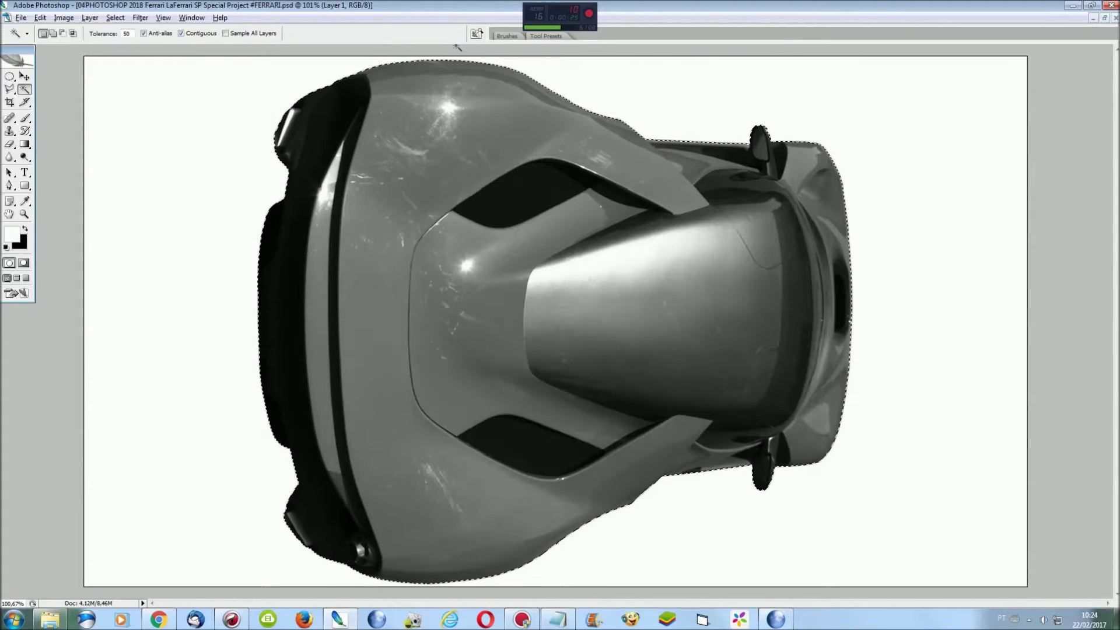
{"action": "key", "text": "ctrl+plus"}
{"action": "key", "text": "ctrl+plus"}
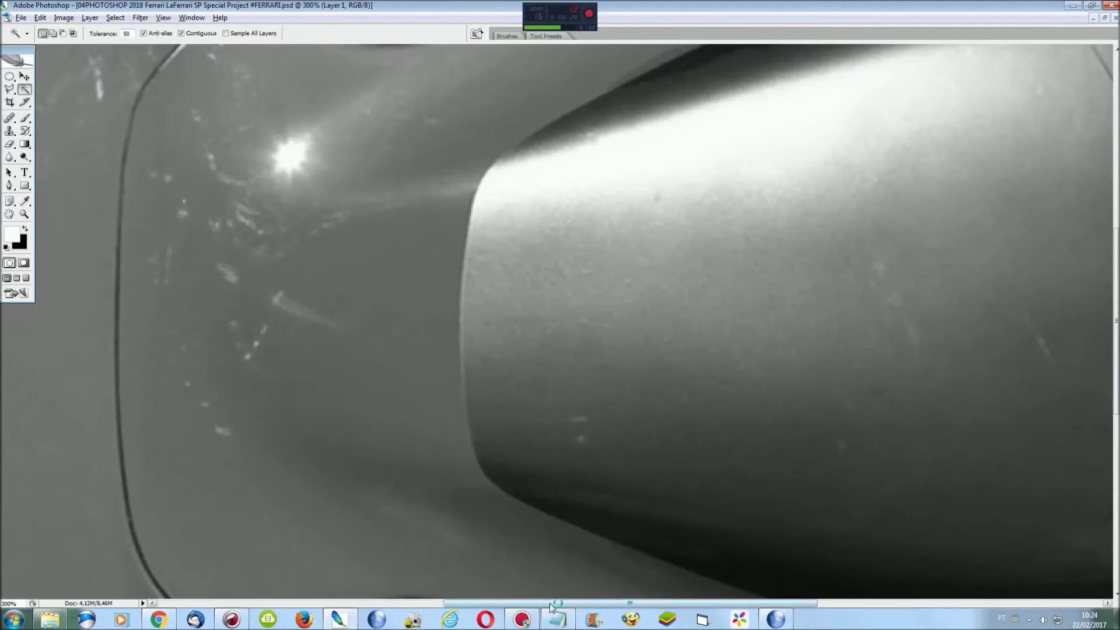
Outline the small dark slot with the Polygonal Lasso
{"action": "scroll", "coordinate": [555, 321], "scroll_direction": "right", "scroll_amount": 5}
{"action": "key", "text": "l"}
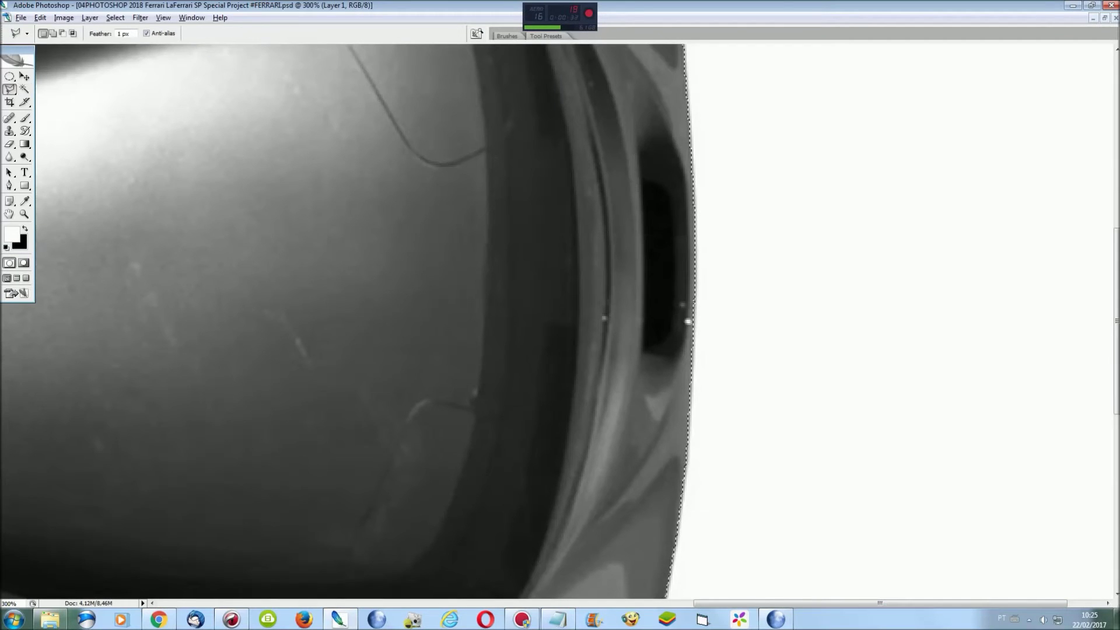
{"action": "left_click", "coordinate": [641, 182]}
{"action": "left_click", "coordinate": [656, 182]}
Begin tracing an outline along the car's body panel edge
{"action": "scroll", "coordinate": [656, 182], "scroll_direction": "up", "scroll_amount": 3}
{"action": "scroll", "coordinate": [656, 182], "scroll_direction": "down", "scroll_amount": 5}
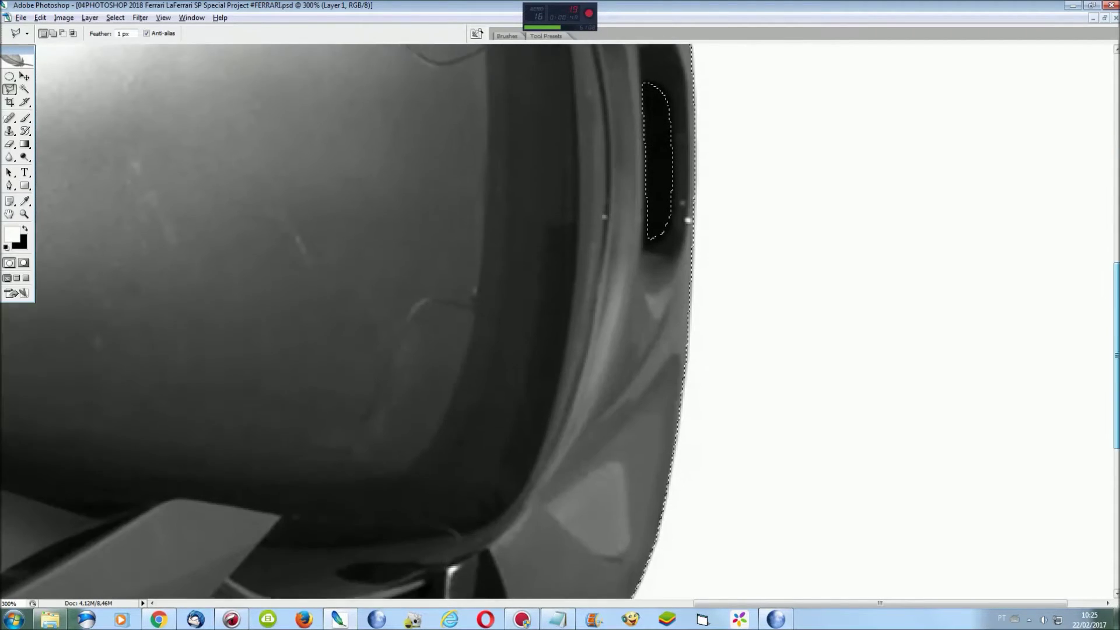
{"action": "scroll", "coordinate": [95, 376], "scroll_direction": "down", "scroll_amount": 5}
{"action": "left_click", "coordinate": [93, 380]}
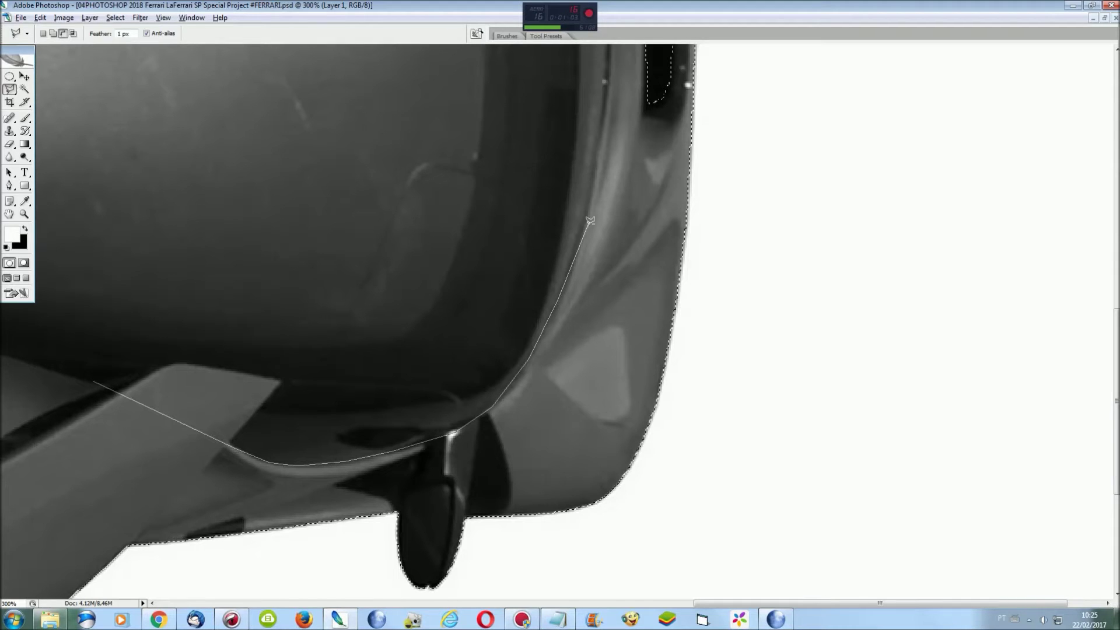
{"action": "scroll", "coordinate": [611, 93], "scroll_direction": "up", "scroll_amount": 5}
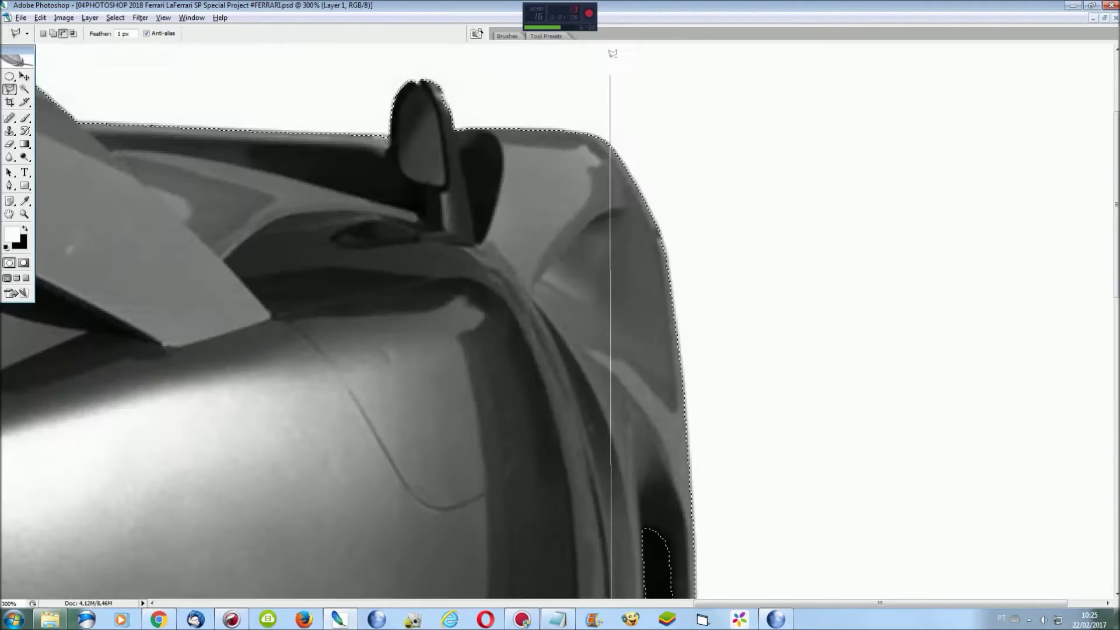
{"action": "scroll", "coordinate": [612, 134], "scroll_direction": "down", "scroll_amount": 4}
{"action": "left_click_drag", "start_coordinate": [613, 86], "coordinate": [615, 435]}
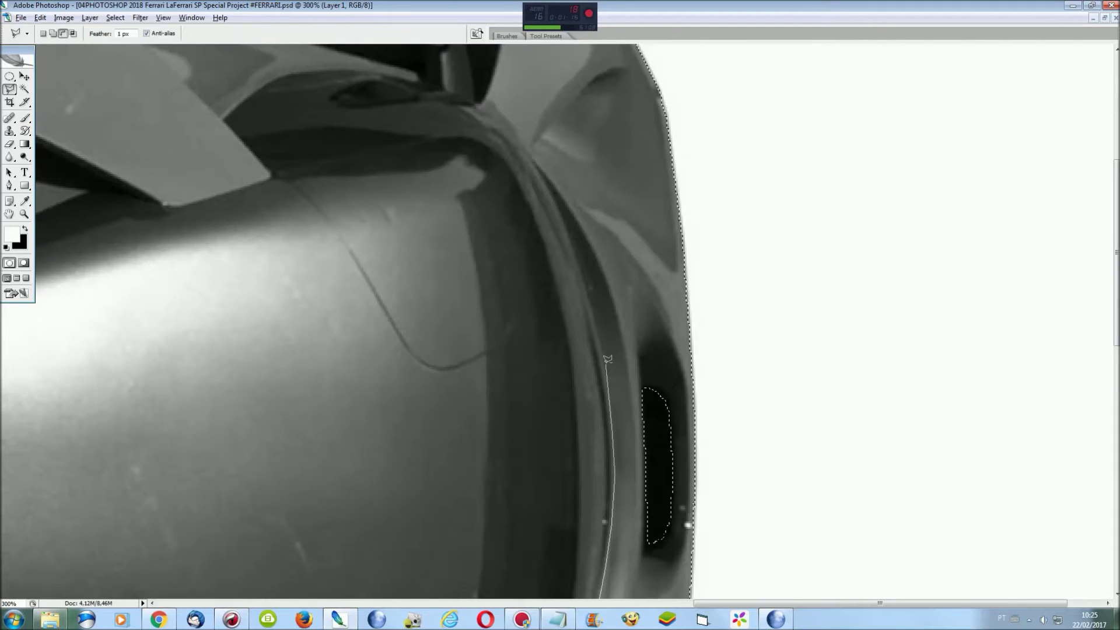
{"action": "left_click", "coordinate": [577, 237]}
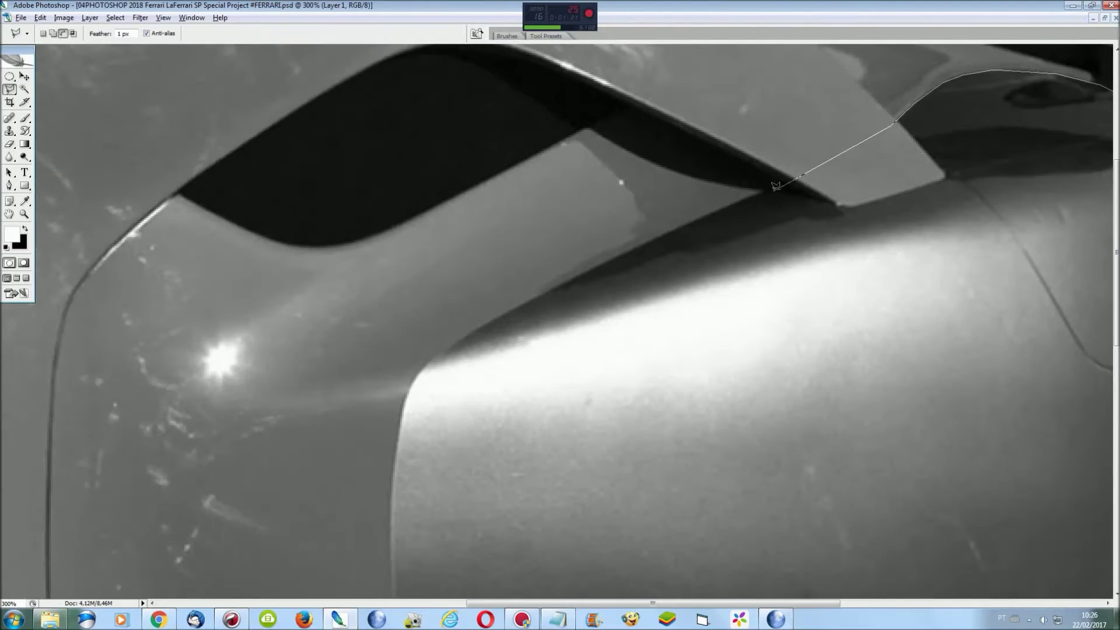
{"action": "left_click", "coordinate": [759, 191]}
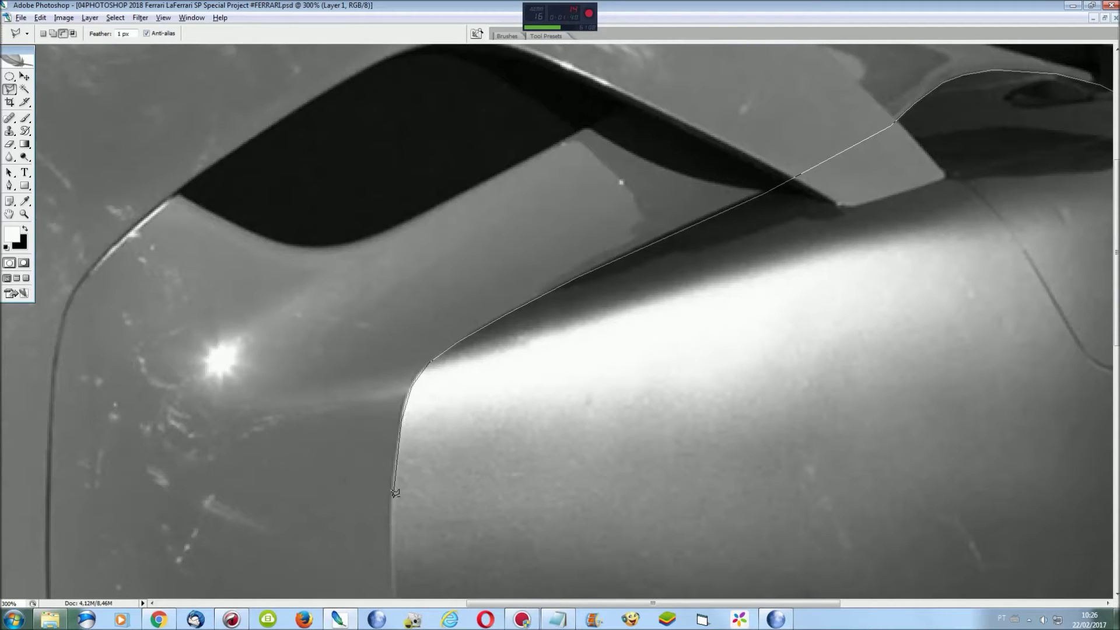
Close the body panel outline and add the angled fin to the selection
{"action": "left_click", "coordinate": [394, 555]}
{"action": "scroll", "coordinate": [395, 557], "scroll_direction": "down", "scroll_amount": 5}
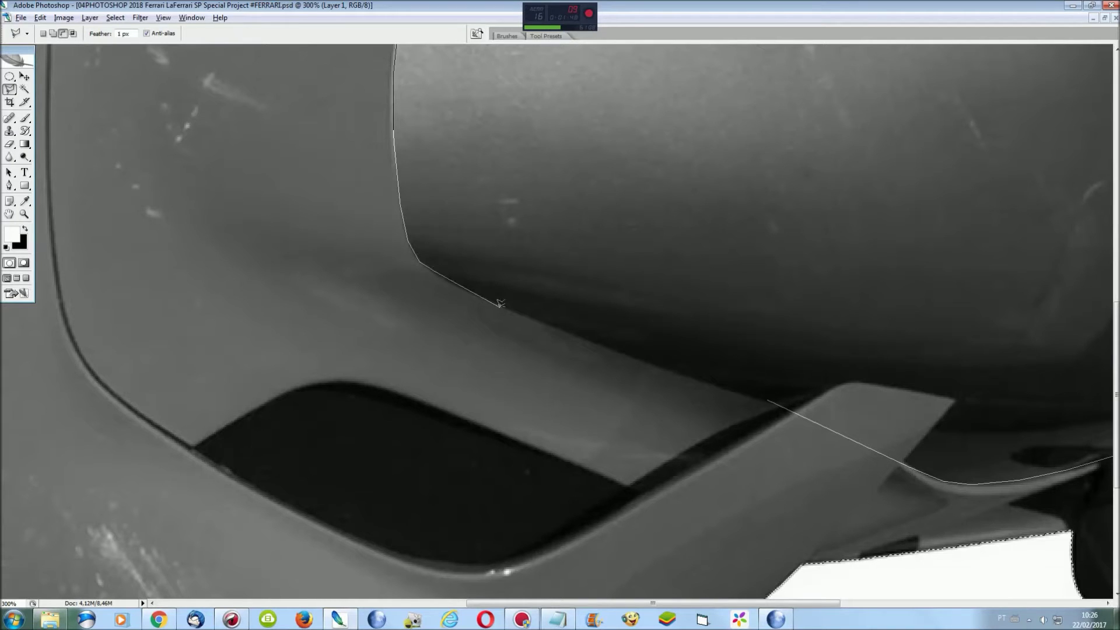
{"action": "left_click", "coordinate": [767, 400]}
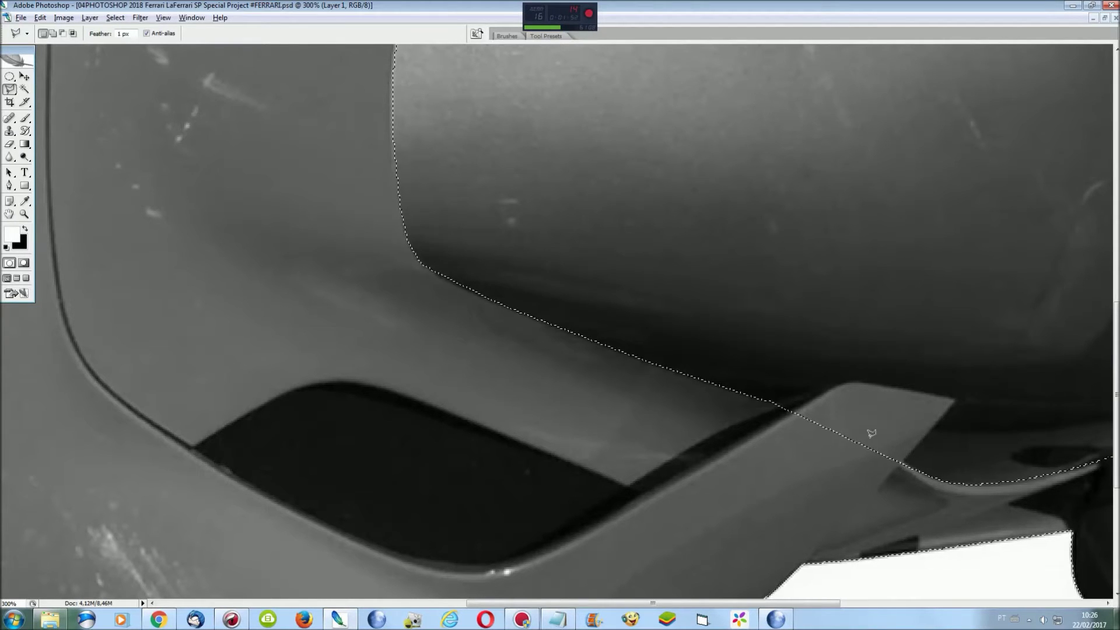
{"action": "left_click", "coordinate": [871, 496], "text": "shift"}
{"action": "left_click", "coordinate": [957, 399]}
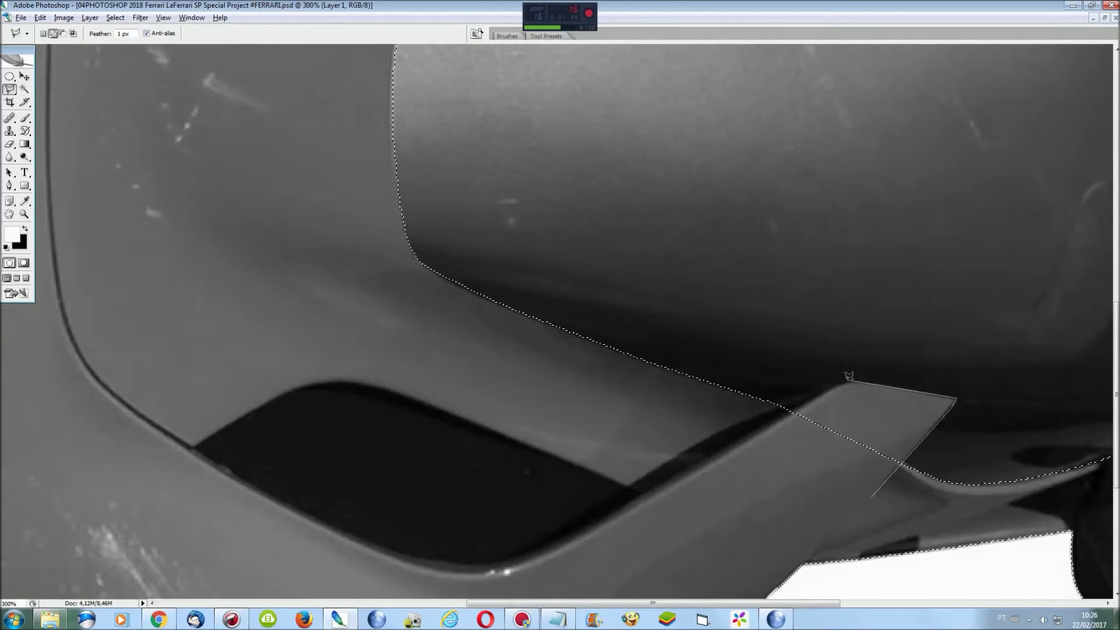
{"action": "double_click", "coordinate": [774, 475]}
Add the lower and upper dark vent openings to the selection
{"action": "scroll", "coordinate": [775, 475], "scroll_direction": "down", "scroll_amount": 1}
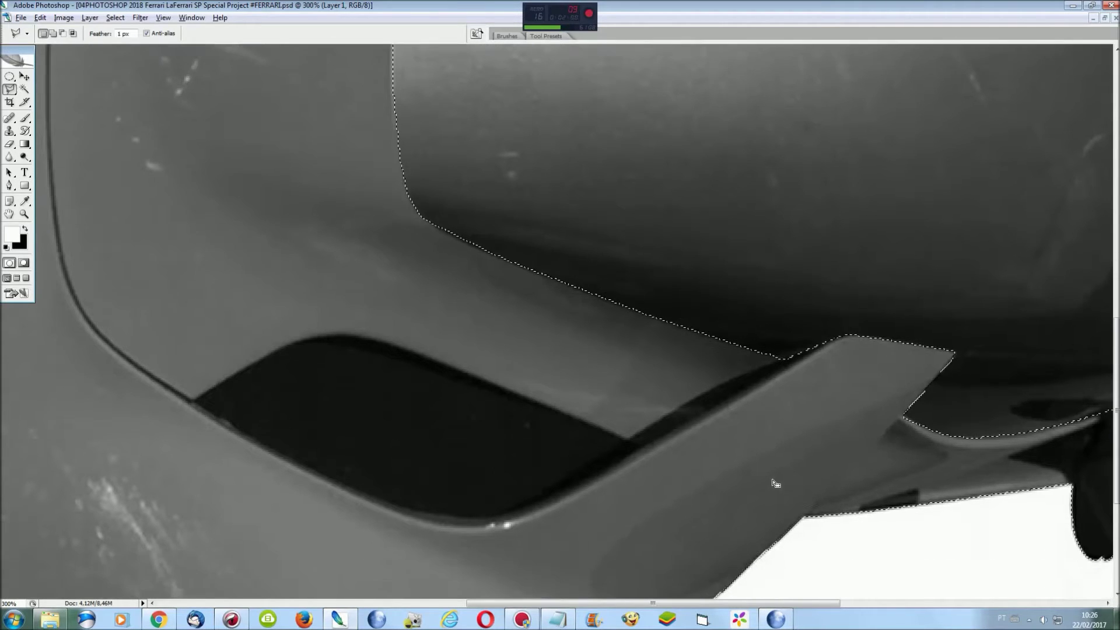
{"action": "left_click", "coordinate": [642, 441], "text": "shift"}
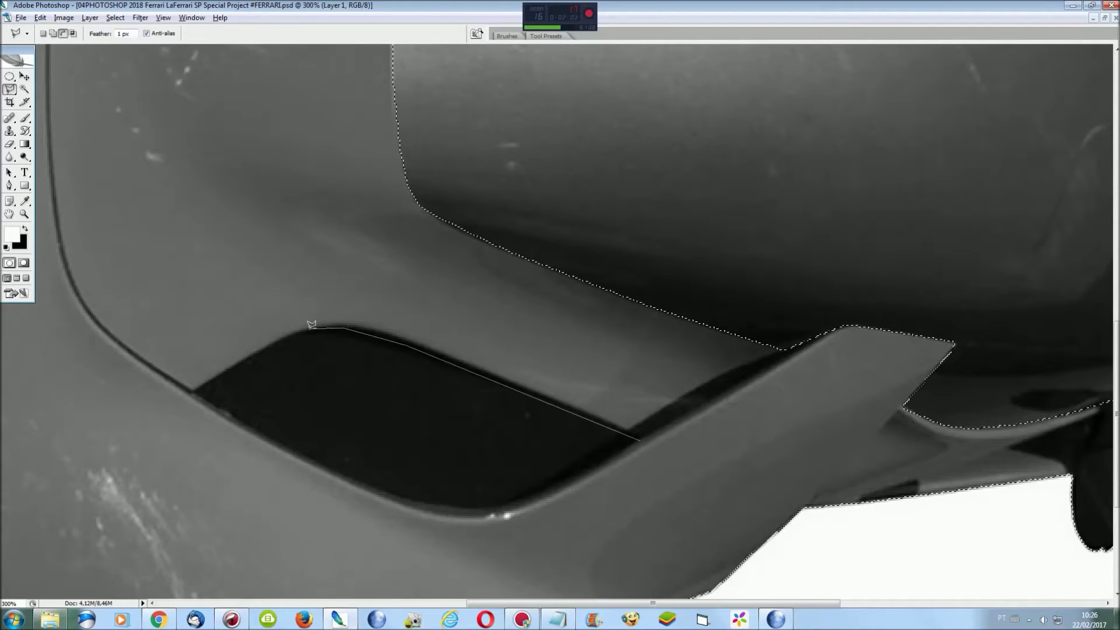
{"action": "left_click", "coordinate": [198, 391]}
{"action": "double_click", "coordinate": [608, 455]}
{"action": "scroll", "coordinate": [537, 591], "scroll_direction": "left", "scroll_amount": 5}
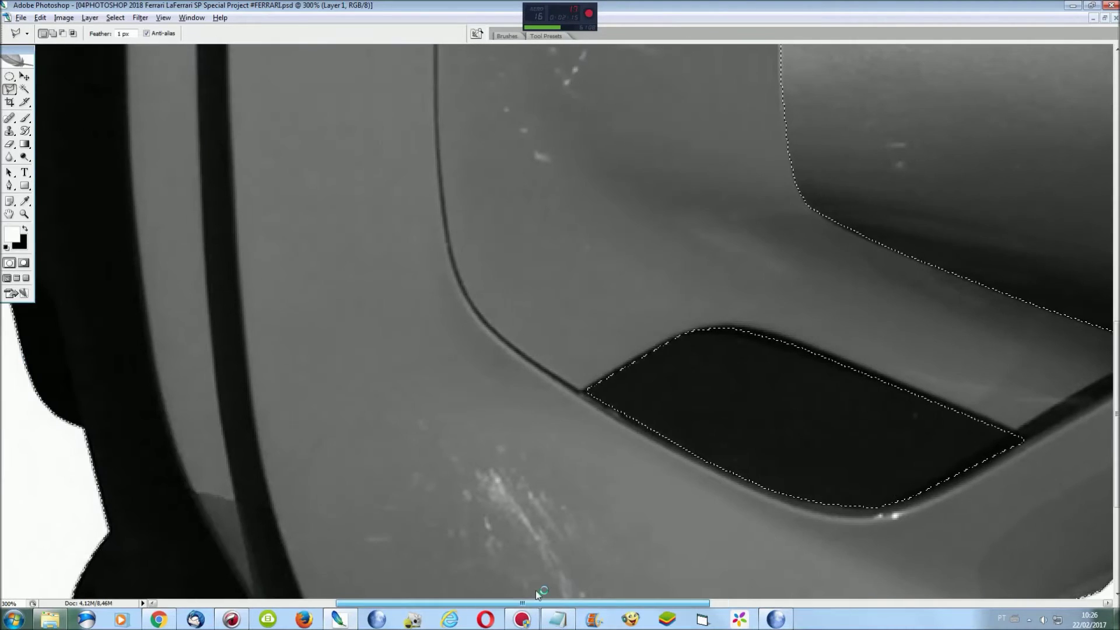
{"action": "scroll", "coordinate": [1033, 239], "scroll_direction": "up", "scroll_amount": 1}
{"action": "scroll", "coordinate": [1033, 240], "scroll_direction": "up", "scroll_amount": 3}
{"action": "scroll", "coordinate": [1032, 239], "scroll_direction": "up", "scroll_amount": 1}
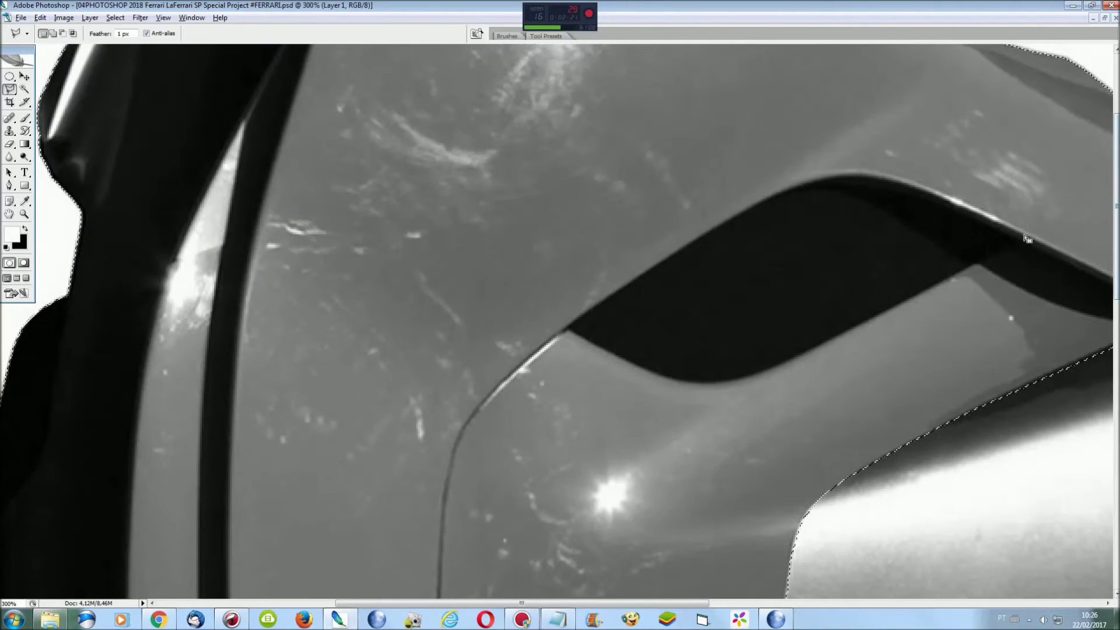
{"action": "left_click", "coordinate": [1010, 239], "text": "alt"}
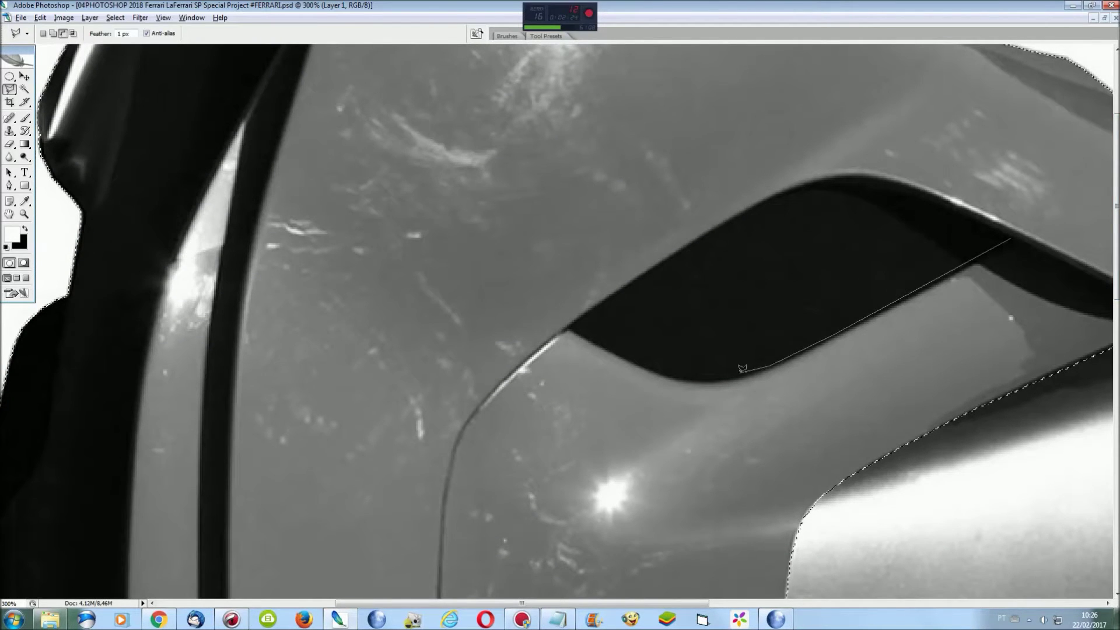
{"action": "left_click_drag", "start_coordinate": [690, 373], "coordinate": [657, 362]}
{"action": "left_click", "coordinate": [717, 228]}
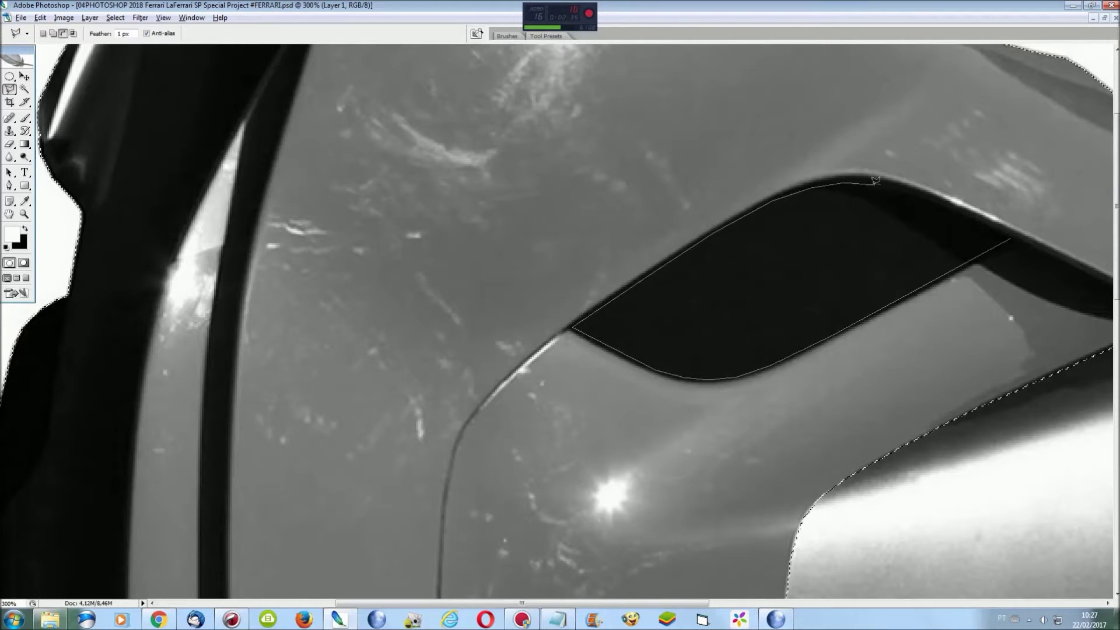
{"action": "double_click", "coordinate": [923, 191]}
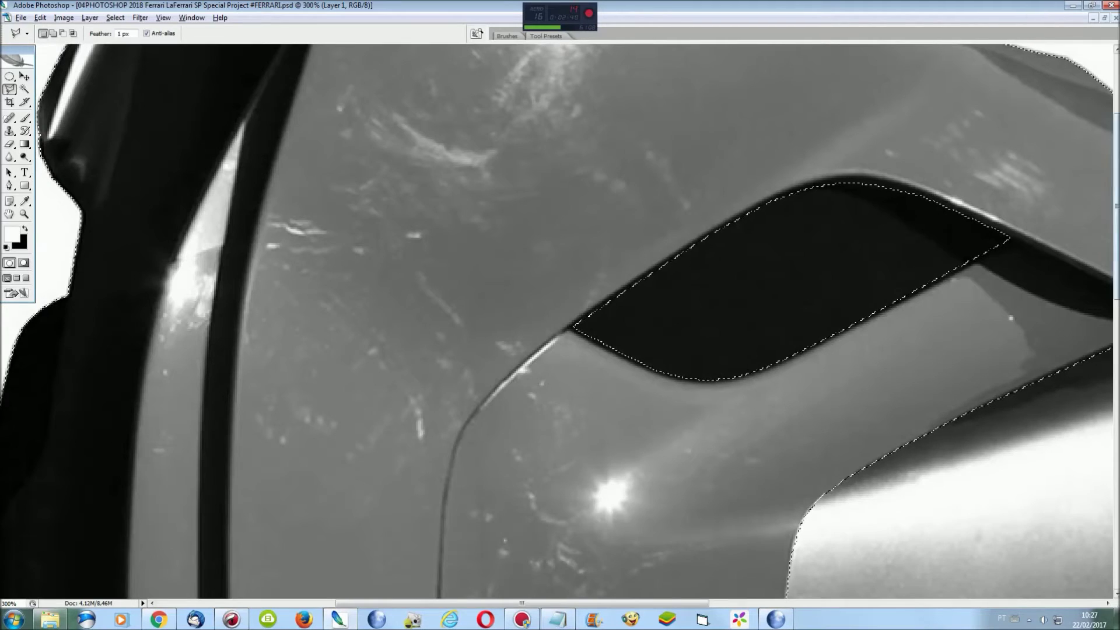
Start outlining the dark side strip to add it
{"action": "scroll", "coordinate": [923, 191], "scroll_direction": "up", "scroll_amount": 5}
{"action": "scroll", "coordinate": [814, 219], "scroll_direction": "down", "scroll_amount": 4}
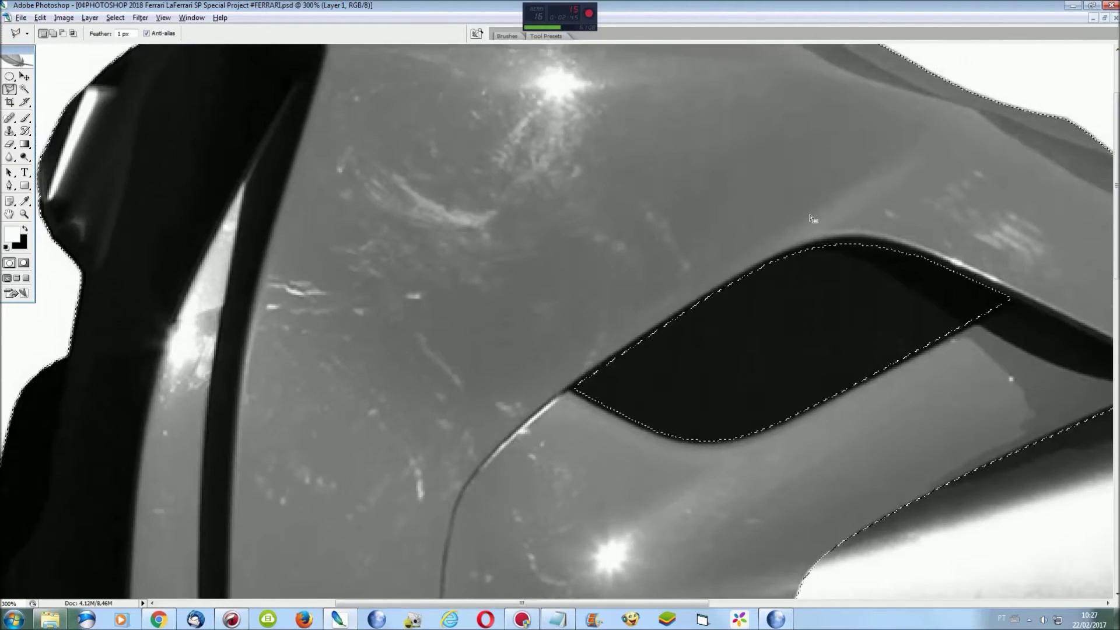
{"action": "scroll", "coordinate": [813, 219], "scroll_direction": "up", "scroll_amount": 3}
{"action": "left_click", "coordinate": [178, 106], "text": "shift"}
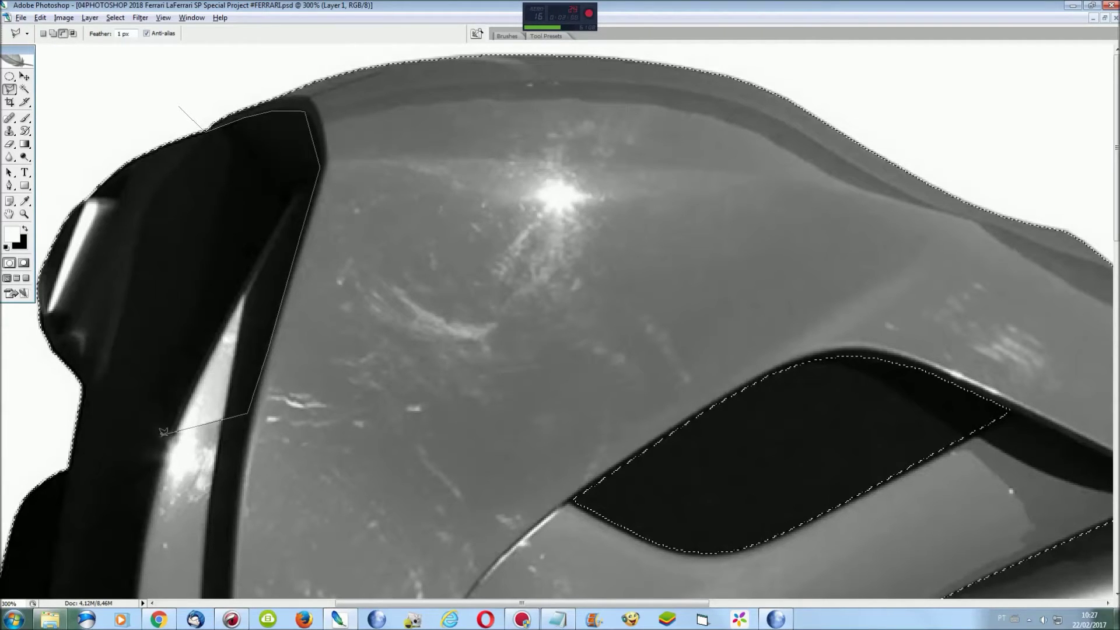
Extend the side strip outline down the car's left edge to its lower end
{"action": "scroll", "coordinate": [131, 525], "scroll_direction": "down", "scroll_amount": 3}
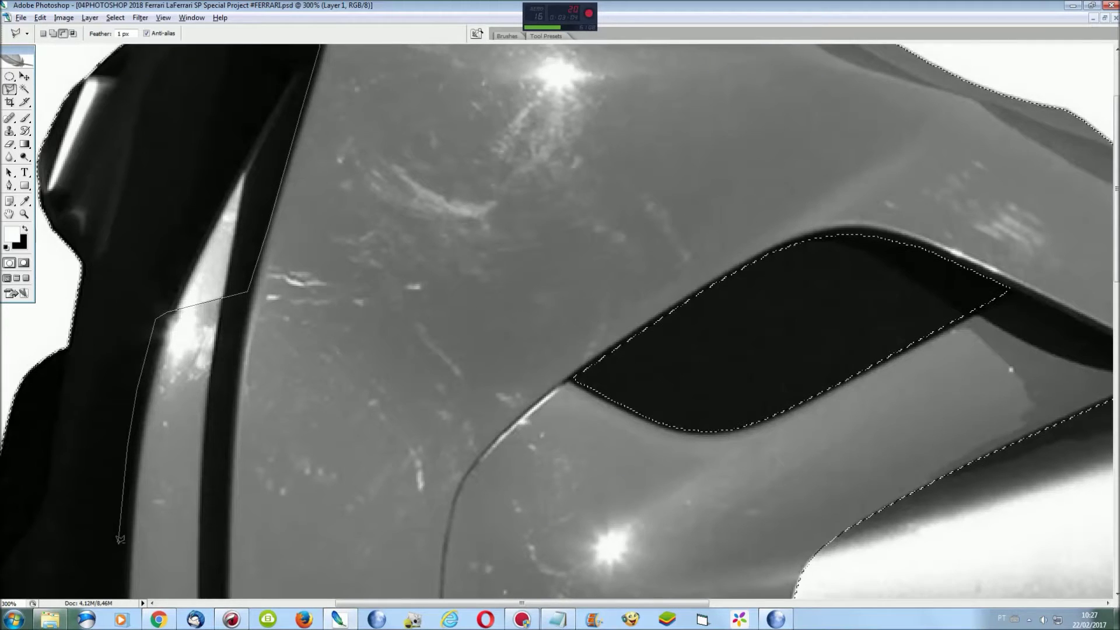
{"action": "scroll", "coordinate": [120, 467], "scroll_direction": "down", "scroll_amount": 3}
{"action": "scroll", "coordinate": [114, 525], "scroll_direction": "down", "scroll_amount": 3}
{"action": "scroll", "coordinate": [117, 438], "scroll_direction": "down", "scroll_amount": 1}
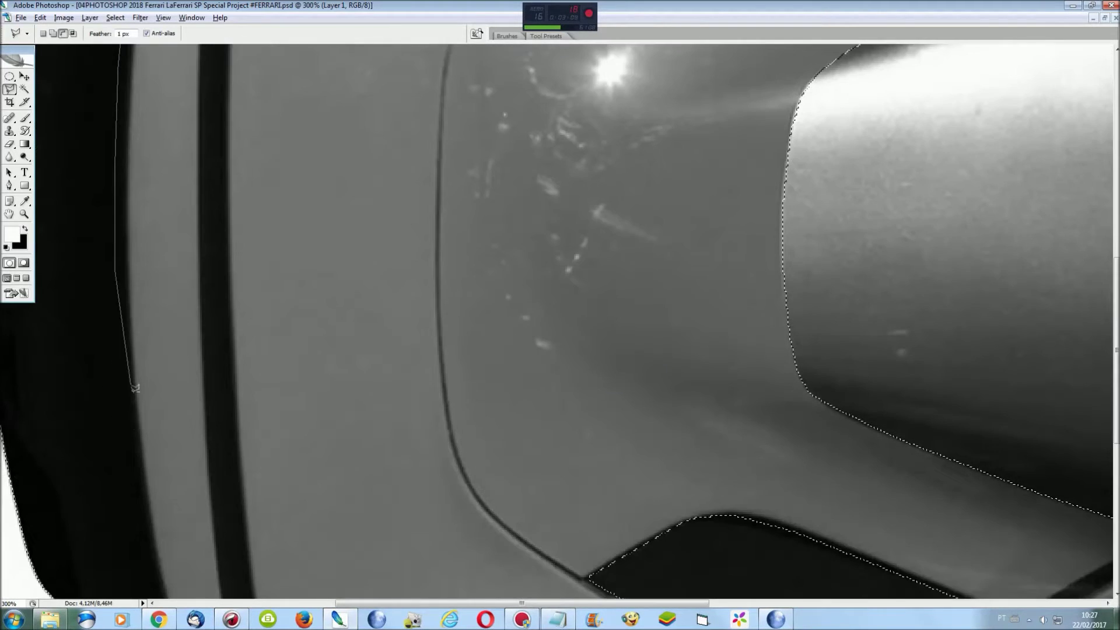
{"action": "scroll", "coordinate": [143, 496], "scroll_direction": "down", "scroll_amount": 7}
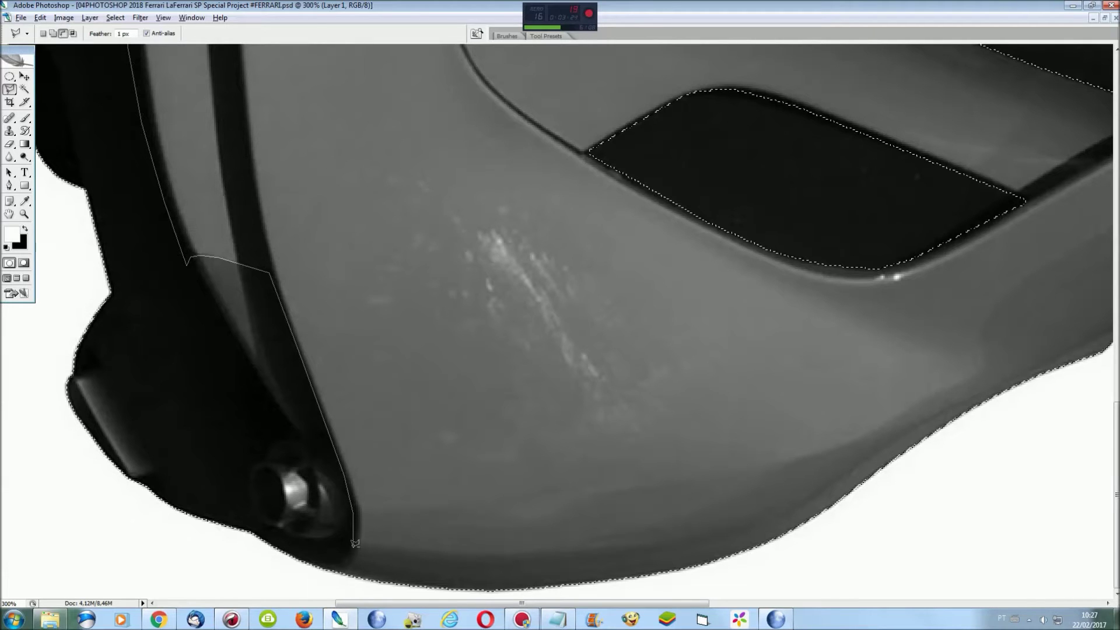
{"action": "left_click", "coordinate": [113, 538]}
Remove the left bumper area from the selection
{"action": "key", "text": "ctrl+minus"}
{"action": "key", "text": "ctrl+minus"}
{"action": "left_click", "coordinate": [138, 306]}
{"action": "left_click", "coordinate": [156, 174]}
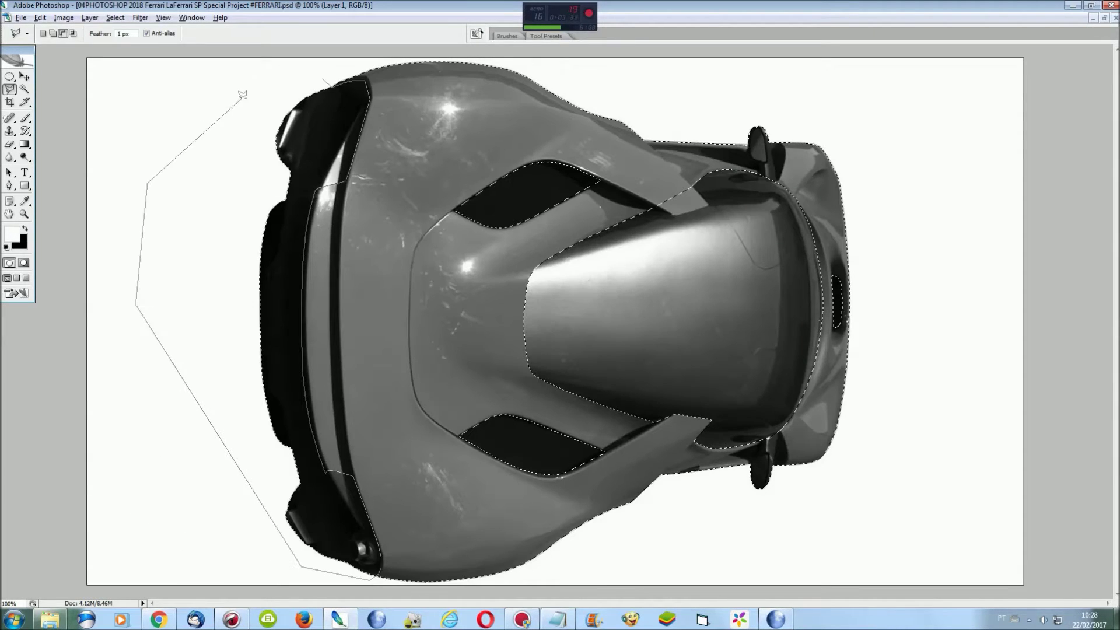
{"action": "left_click", "coordinate": [323, 79]}
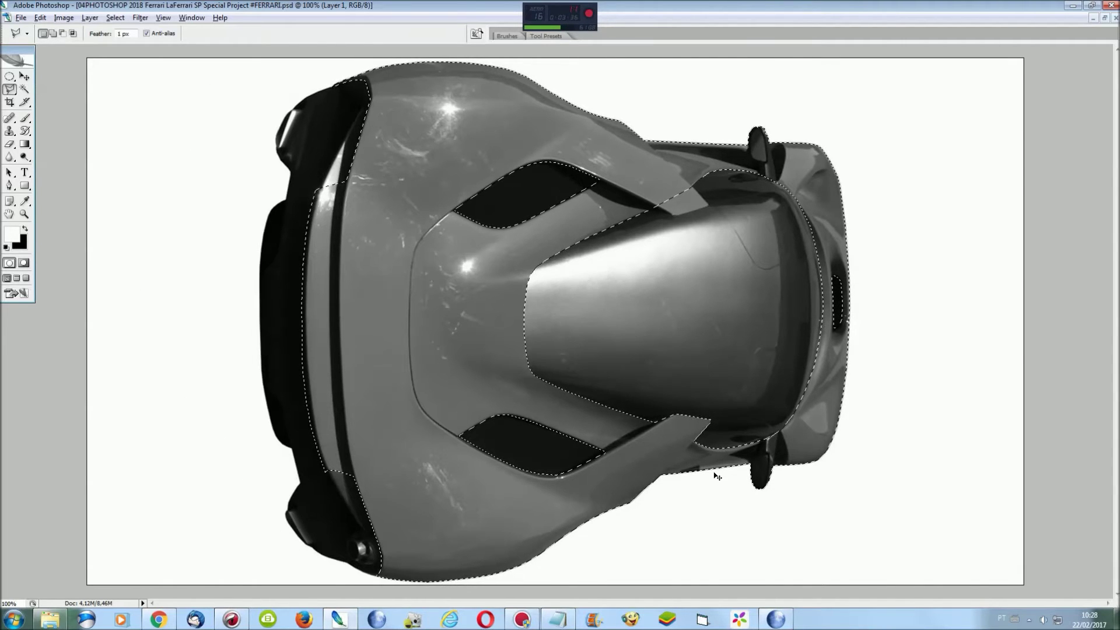
Subtract the exhaust tip from the selection at 300% zoom
{"action": "key", "text": "ctrl+plus"}
{"action": "key", "text": "ctrl+plus"}
{"action": "left_click_drag", "start_coordinate": [815, 608], "coordinate": [1002, 608]}
{"action": "scroll", "coordinate": [725, 370], "scroll_direction": "down", "scroll_amount": 3}
{"action": "scroll", "coordinate": [725, 370], "scroll_direction": "down", "scroll_amount": 2}
{"action": "left_click", "coordinate": [689, 220], "text": "alt"}
{"action": "left_click", "coordinate": [651, 401]}
{"action": "left_click", "coordinate": [670, 499]}
{"action": "left_click", "coordinate": [557, 536]}
{"action": "left_click", "coordinate": [558, 464]}
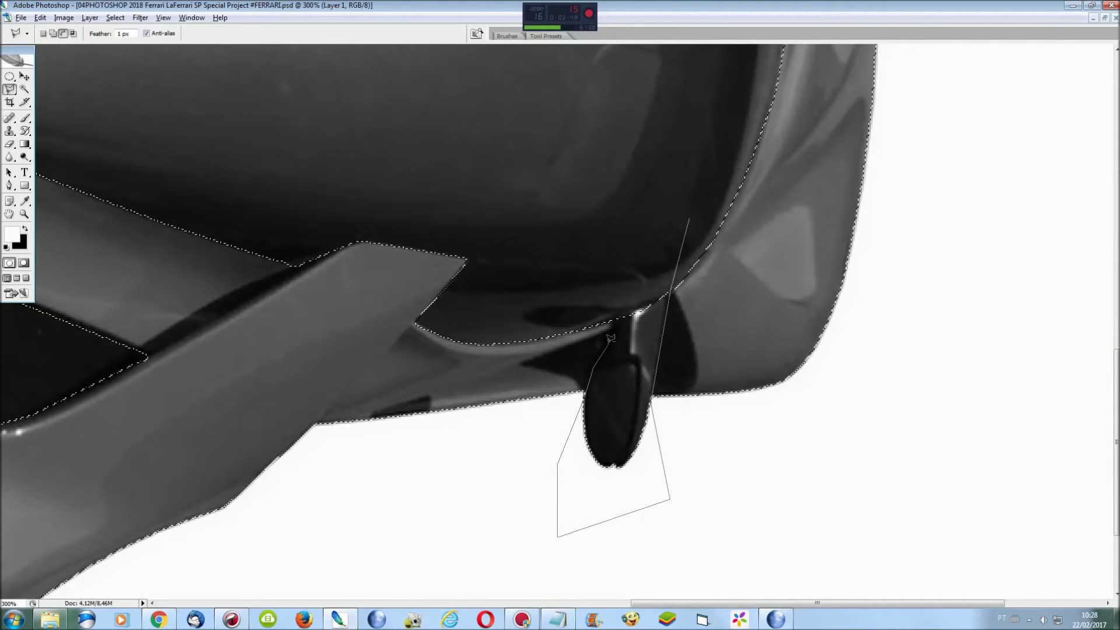
{"action": "double_click", "coordinate": [628, 272]}
Add the side mirror and another body panel area to the selection
{"action": "scroll", "coordinate": [627, 272], "scroll_direction": "up", "scroll_amount": 2}
{"action": "scroll", "coordinate": [628, 273], "scroll_direction": "up", "scroll_amount": 3}
{"action": "scroll", "coordinate": [663, 300], "scroll_direction": "up", "scroll_amount": 5}
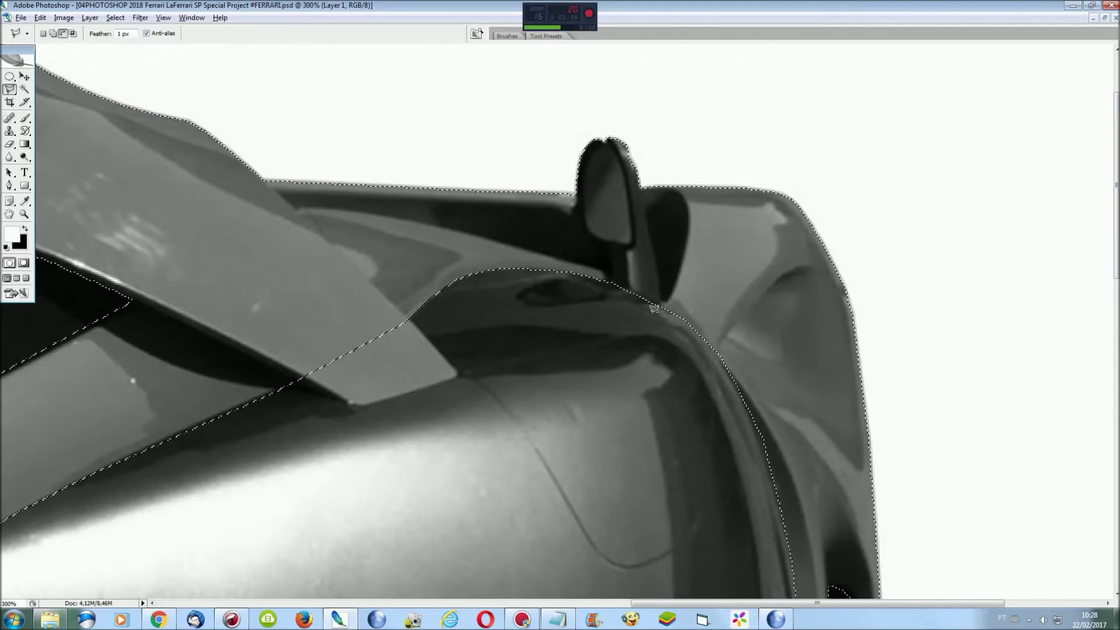
{"action": "left_click", "coordinate": [662, 302]}
{"action": "left_click", "coordinate": [647, 117]}
{"action": "left_click", "coordinate": [600, 95]}
{"action": "left_click", "coordinate": [566, 133]}
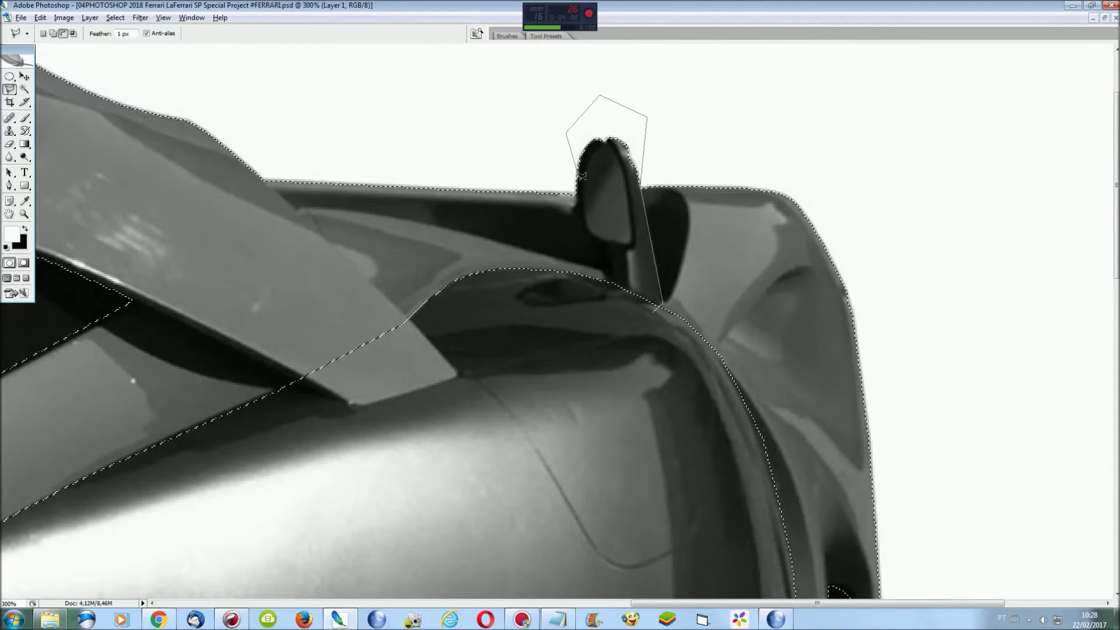
{"action": "double_click", "coordinate": [598, 315]}
{"action": "left_click", "coordinate": [400, 302]}
{"action": "left_click", "coordinate": [457, 376]}
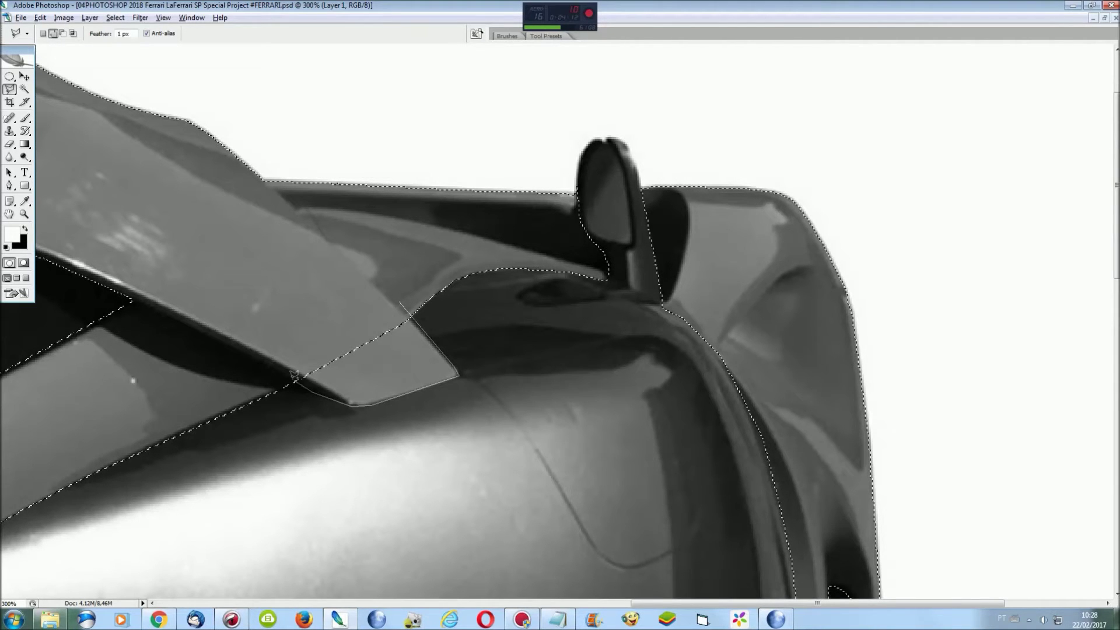
{"action": "double_click", "coordinate": [307, 320]}
Save the current selection as a channel named Capo
{"action": "key", "text": "ctrl+0"}
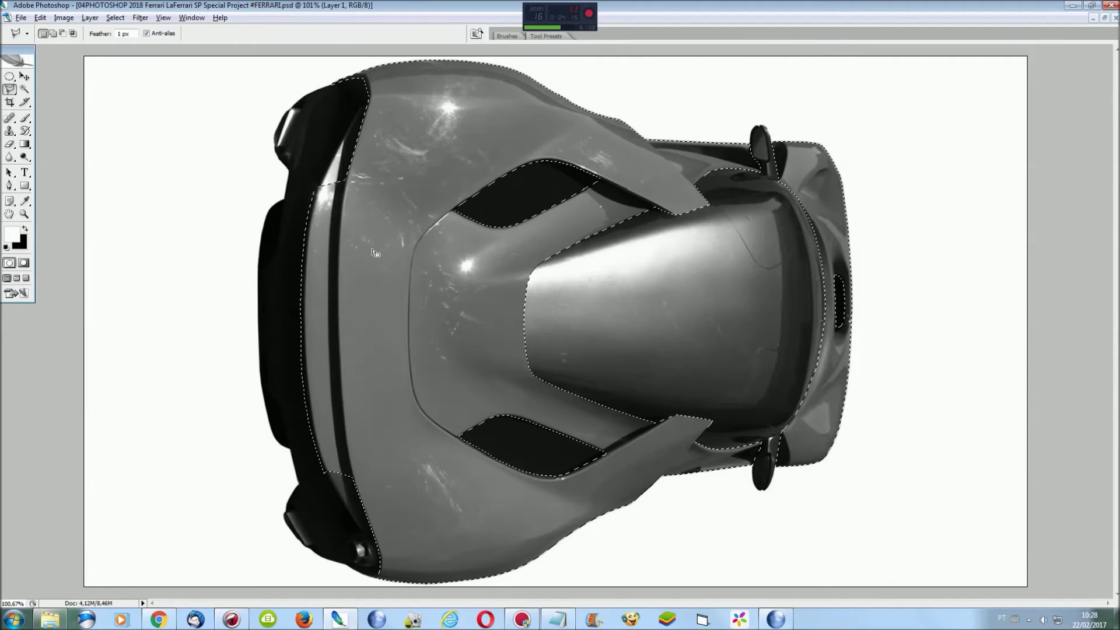
{"action": "left_click", "coordinate": [115, 17]}
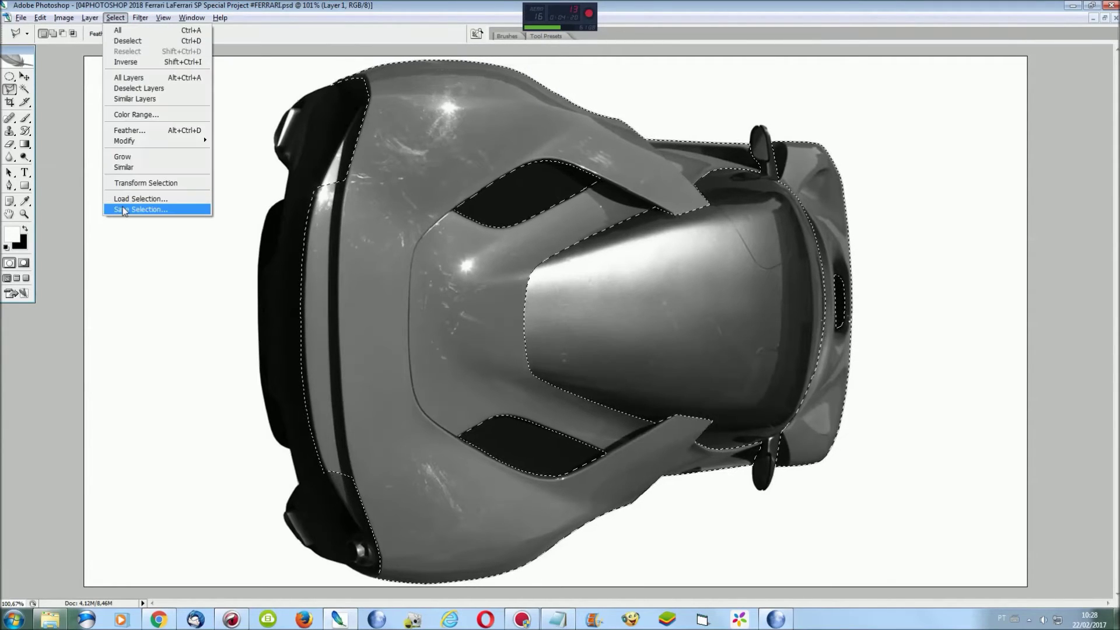
{"action": "left_click", "coordinate": [138, 209]}
{"action": "type", "text": "Capo"}
{"action": "key", "text": "Return"}
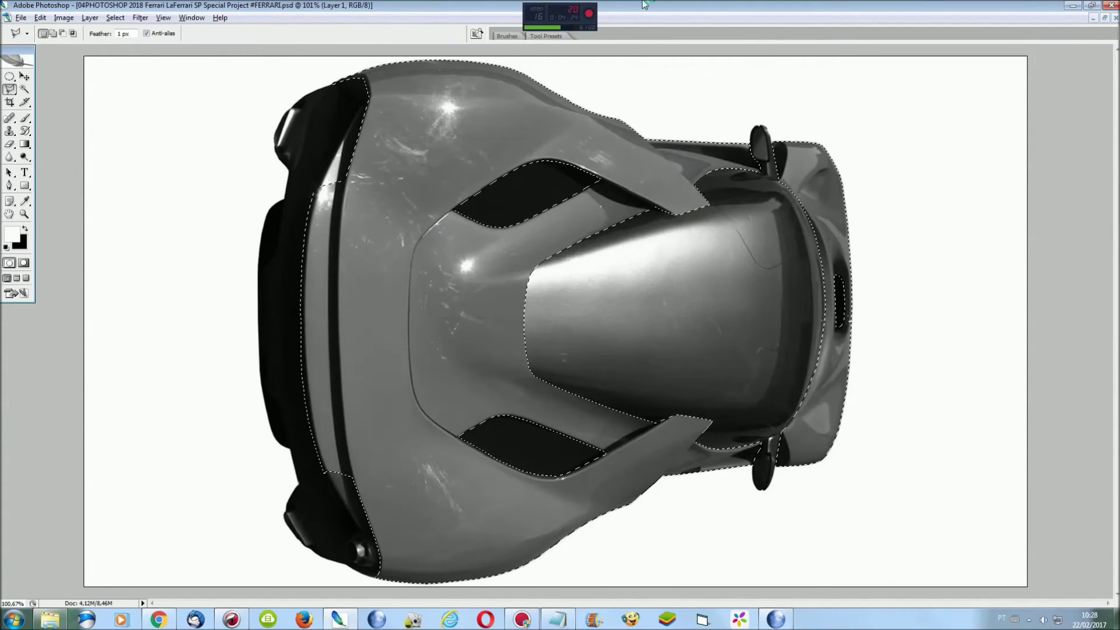
Switch to the blue Ferrari photo and back to the car document
{"action": "left_click", "coordinate": [191, 18]}
{"action": "left_click", "coordinate": [199, 272]}
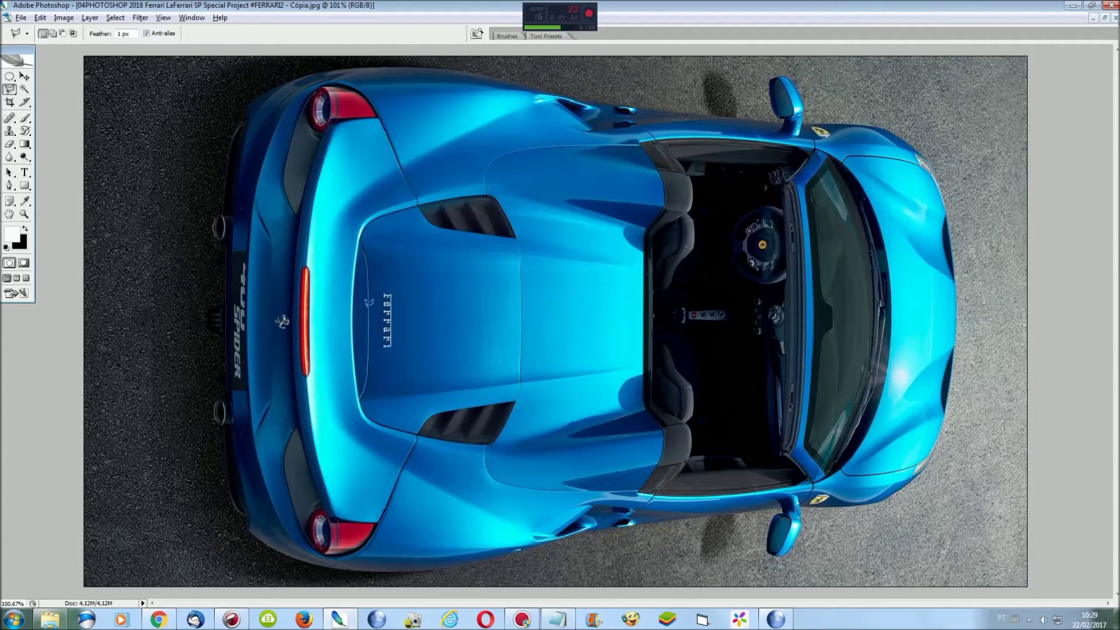
{"action": "left_click", "coordinate": [191, 18]}
{"action": "left_click", "coordinate": [250, 260]}
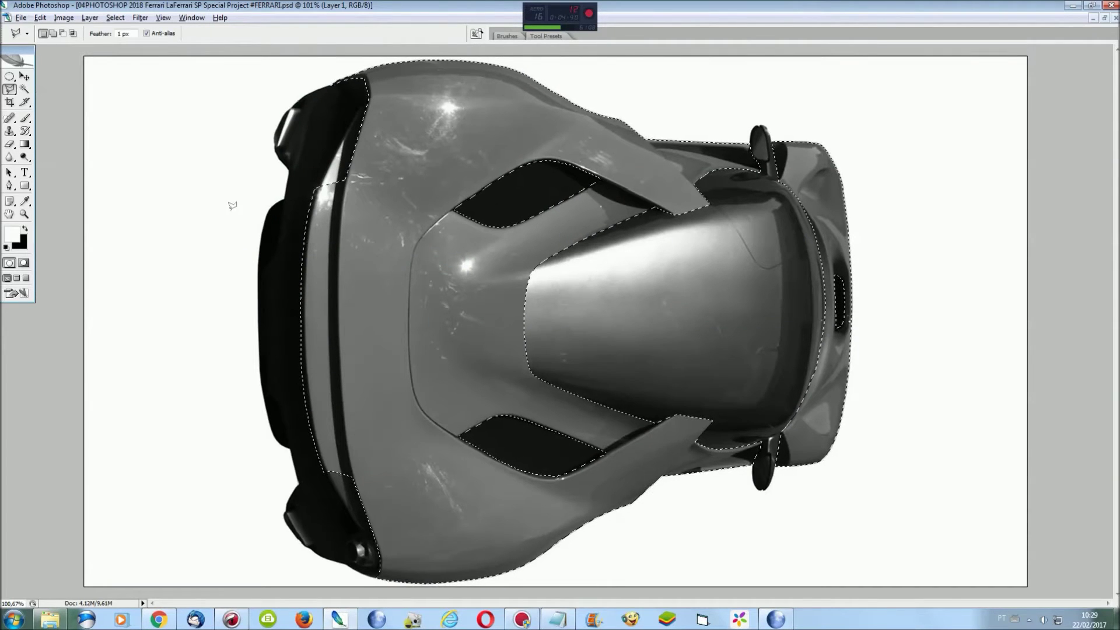
Darken the body slightly with Hue/Saturation, then add a red Color Balance layer set to 100
{"action": "key", "text": "ctrl+u"}
{"action": "left_click_drag", "start_coordinate": [169, 165], "coordinate": [164, 165]}
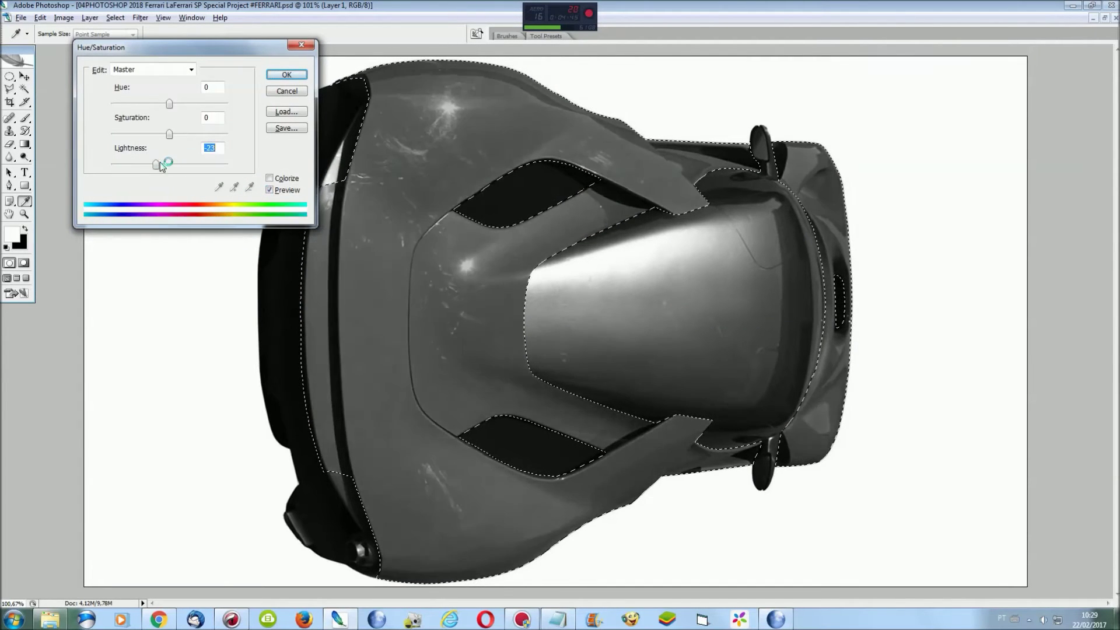
{"action": "left_click", "coordinate": [286, 74]}
{"action": "left_click", "coordinate": [90, 17]}
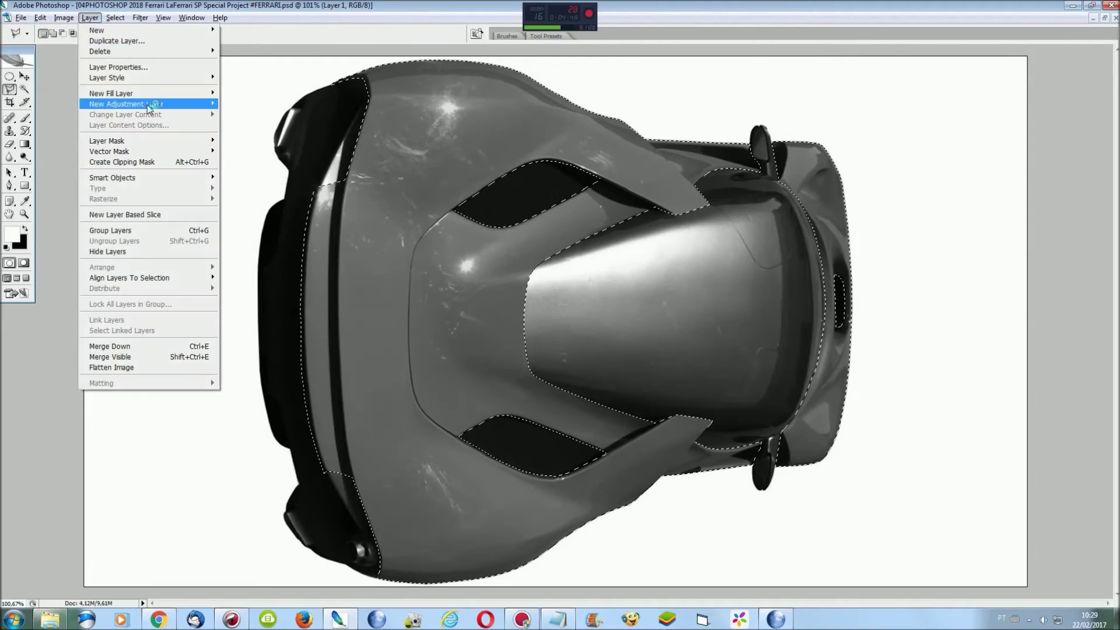
{"action": "left_click", "coordinate": [282, 125]}
{"action": "key", "text": "Return"}
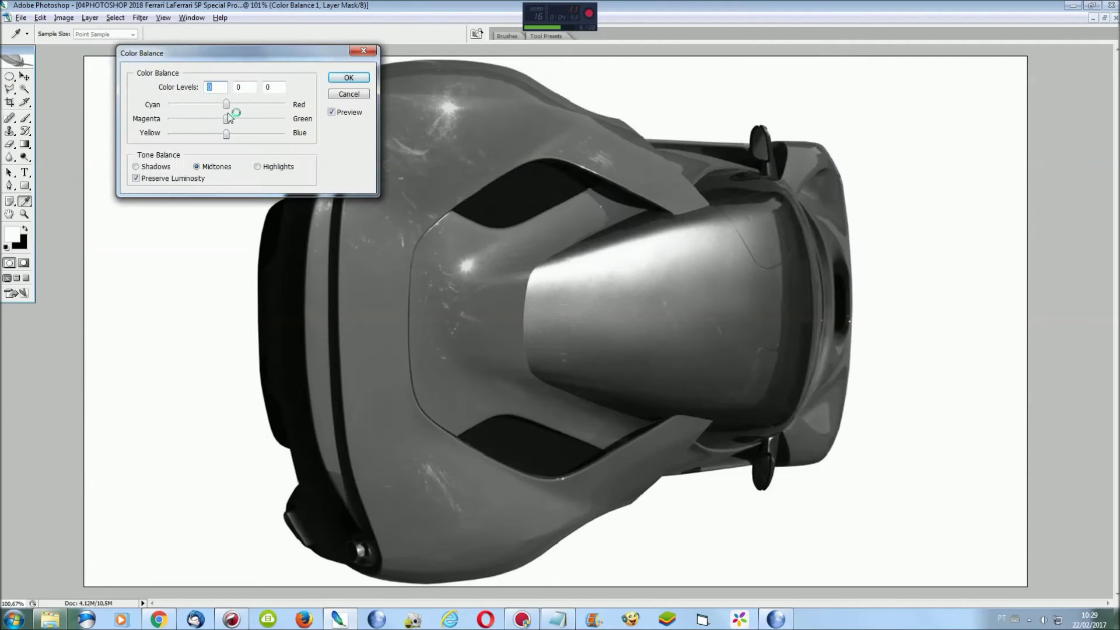
{"action": "type", "text": "100"}
{"action": "left_click", "coordinate": [349, 77]}
Reload the body selection and try a Levels adjustment, then discard it
{"action": "left_click", "coordinate": [115, 18]}
{"action": "left_click", "coordinate": [125, 50]}
{"action": "left_click", "coordinate": [90, 18]}
{"action": "left_click", "coordinate": [244, 110]}
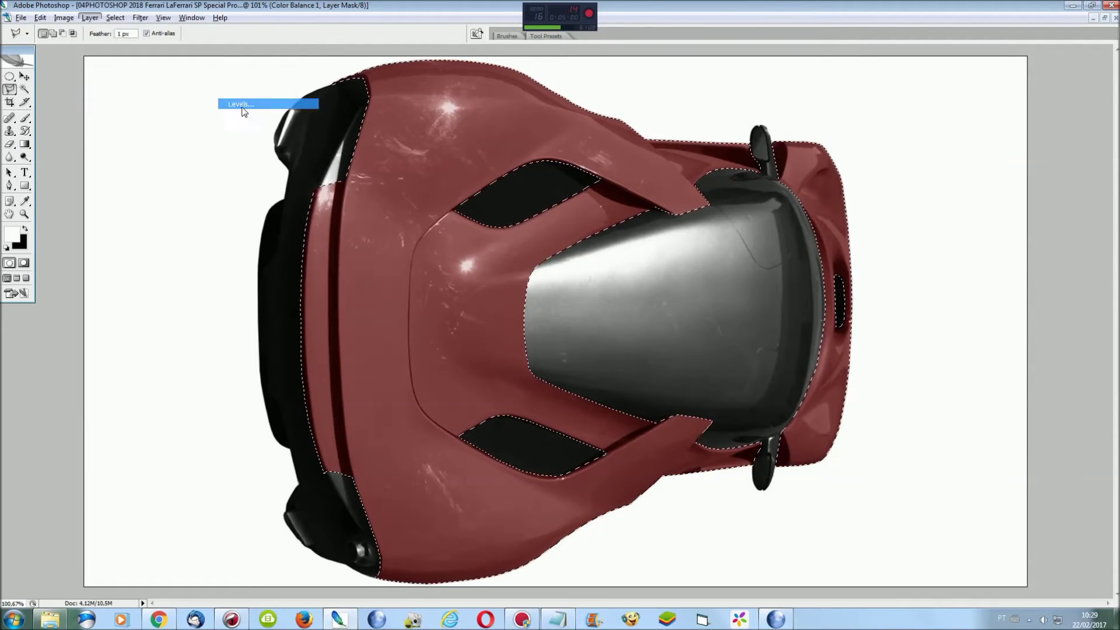
{"action": "key", "text": "Return"}
{"action": "left_click_drag", "start_coordinate": [211, 171], "coordinate": [225, 170]}
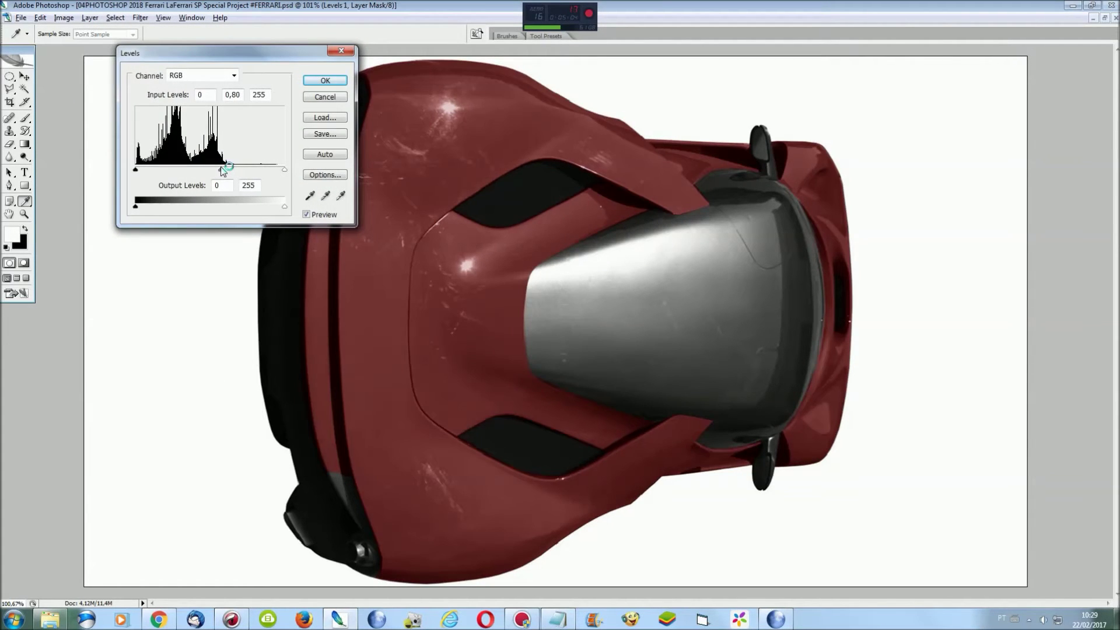
{"action": "left_click", "coordinate": [325, 97]}
Add a Hue/Saturation layer boosting saturation to make the body bright red
{"action": "left_click", "coordinate": [89, 18]}
{"action": "left_click", "coordinate": [255, 151]}
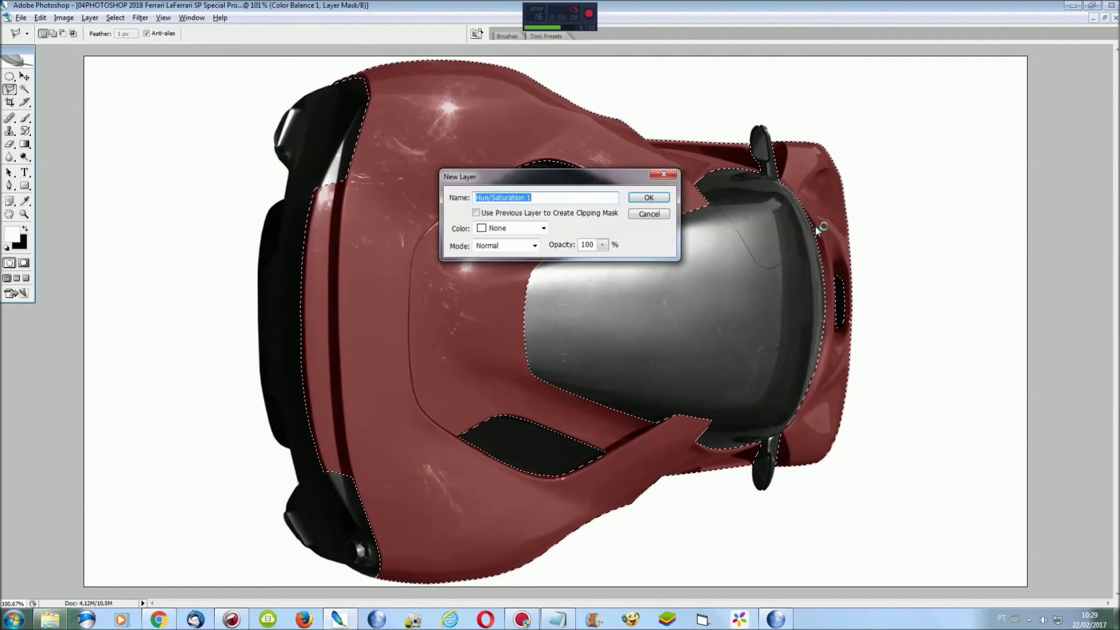
{"action": "key", "text": "Return"}
{"action": "left_click_drag", "start_coordinate": [212, 140], "coordinate": [263, 141]}
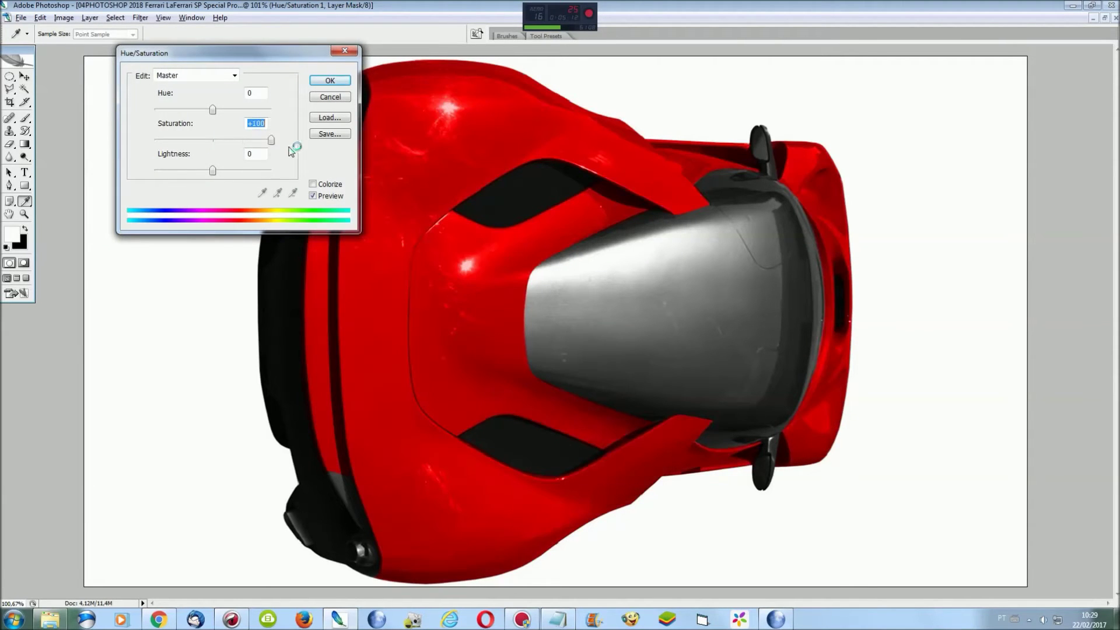
{"action": "left_click", "coordinate": [344, 82]}
Darken the red midtones with a Levels layer, then merge the visible layers
{"action": "key", "text": "l"}
{"action": "left_click", "coordinate": [115, 18]}
{"action": "left_click", "coordinate": [127, 51]}
{"action": "left_click", "coordinate": [90, 17]}
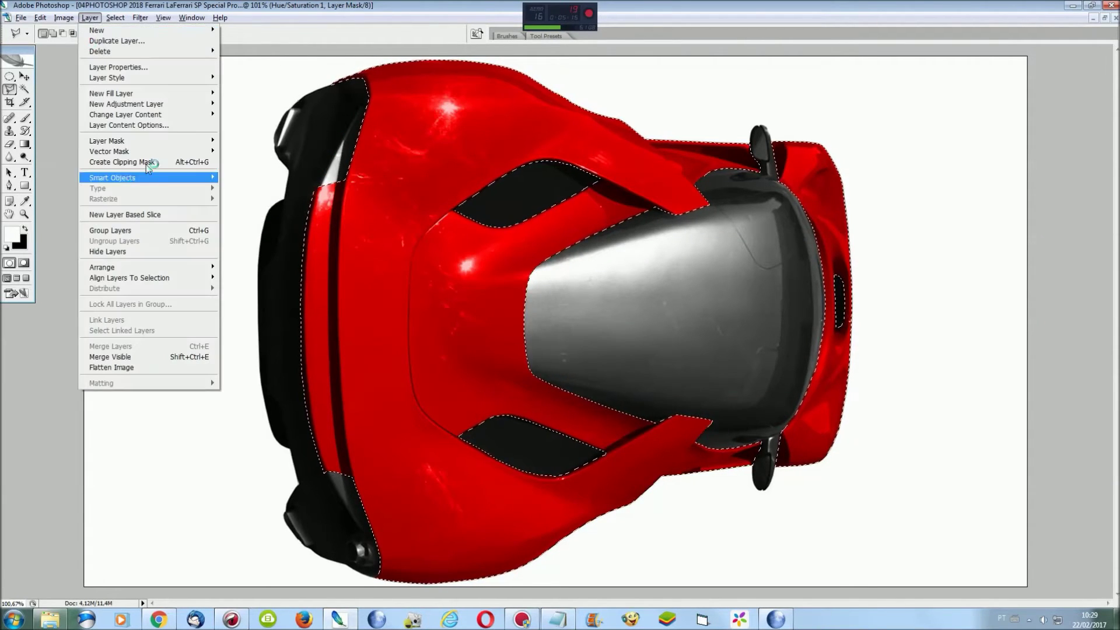
{"action": "left_click", "coordinate": [248, 101]}
{"action": "key", "text": "Return"}
{"action": "left_click_drag", "start_coordinate": [216, 169], "coordinate": [234, 170]}
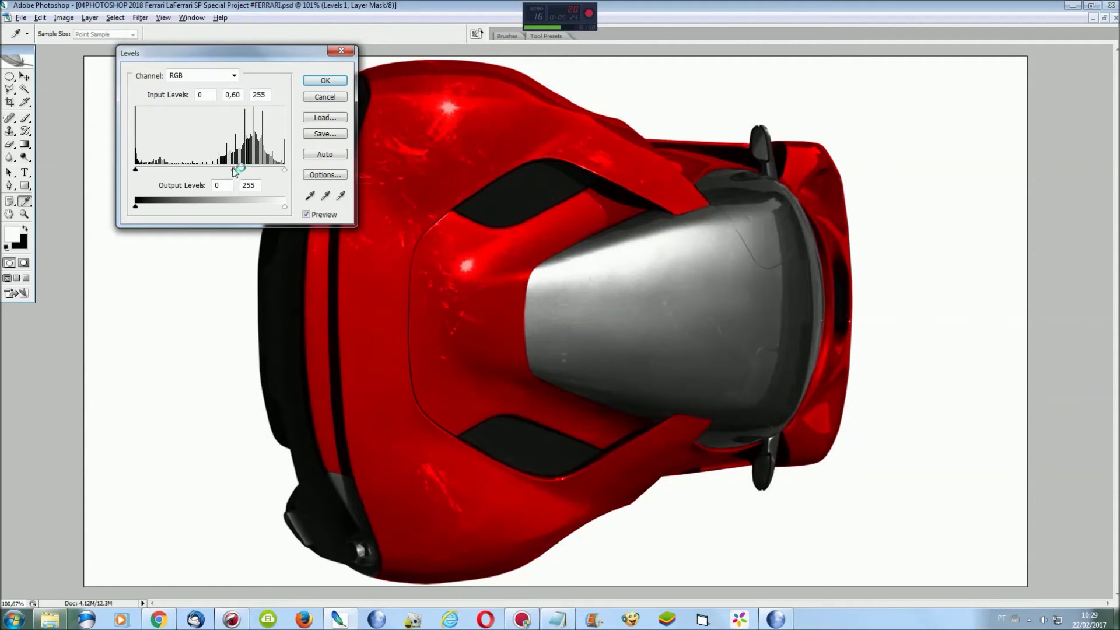
{"action": "left_click", "coordinate": [324, 81]}
{"action": "key", "text": "ctrl+shift+e"}
Desaturate the Ferrari photo and zoom in on the prancing horse logo
{"action": "left_click", "coordinate": [191, 17]}
{"action": "left_click", "coordinate": [219, 272]}
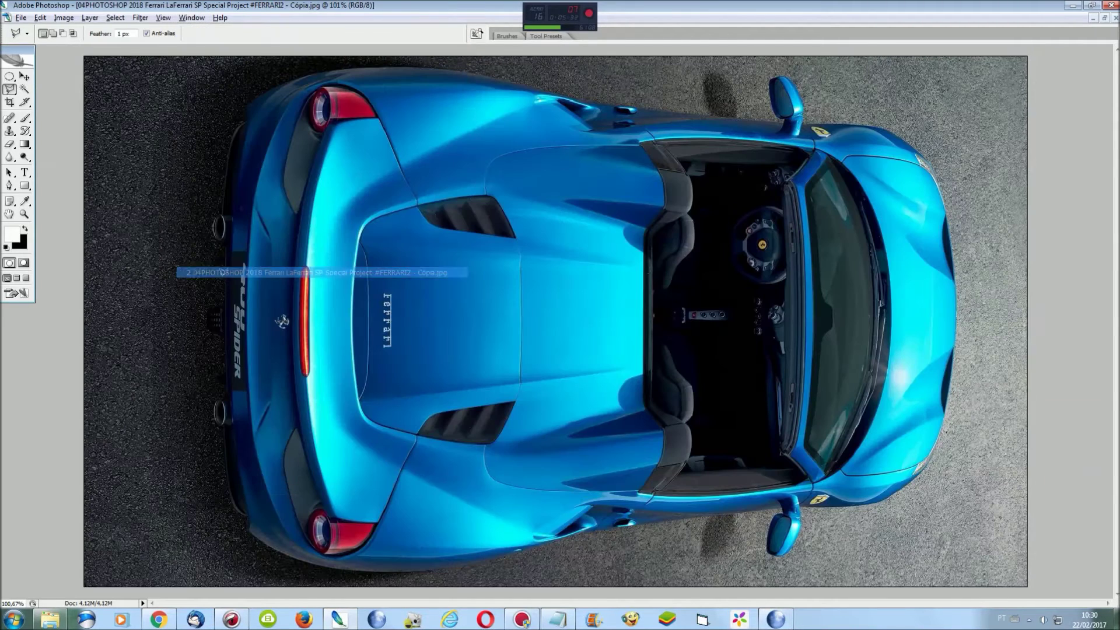
{"action": "key", "text": "ctrl+plus"}
{"action": "key", "text": "ctrl+plus"}
{"action": "key", "text": "ctrl+plus"}
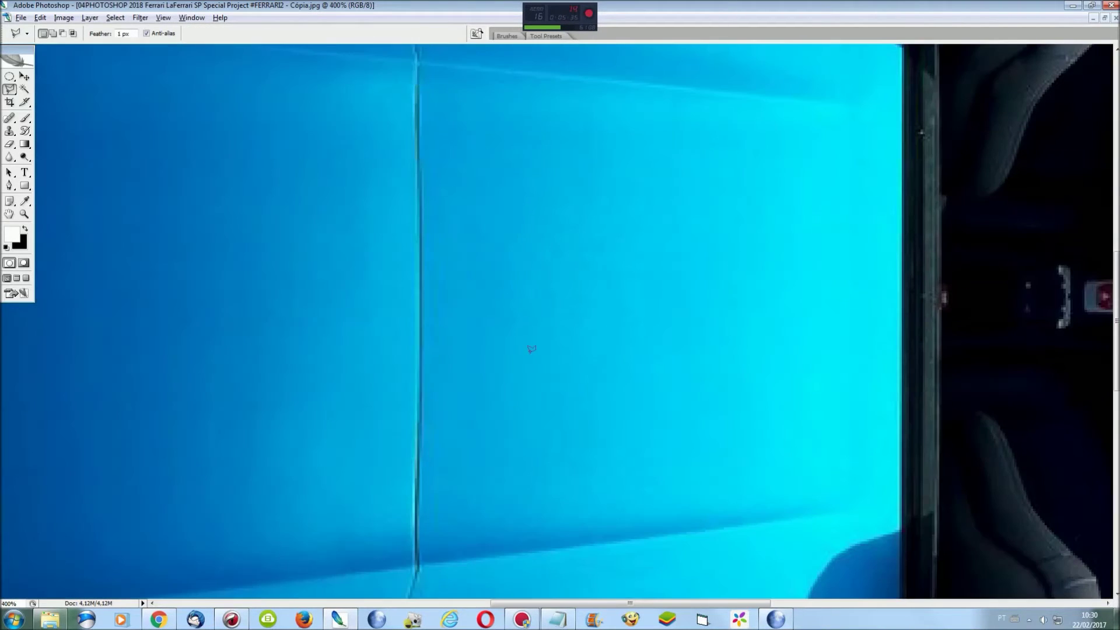
{"action": "scroll", "coordinate": [686, 587], "scroll_direction": "left", "scroll_amount": 10}
{"action": "scroll", "coordinate": [343, 474], "scroll_direction": "left", "scroll_amount": 3}
{"action": "key", "text": "ctrl+plus"}
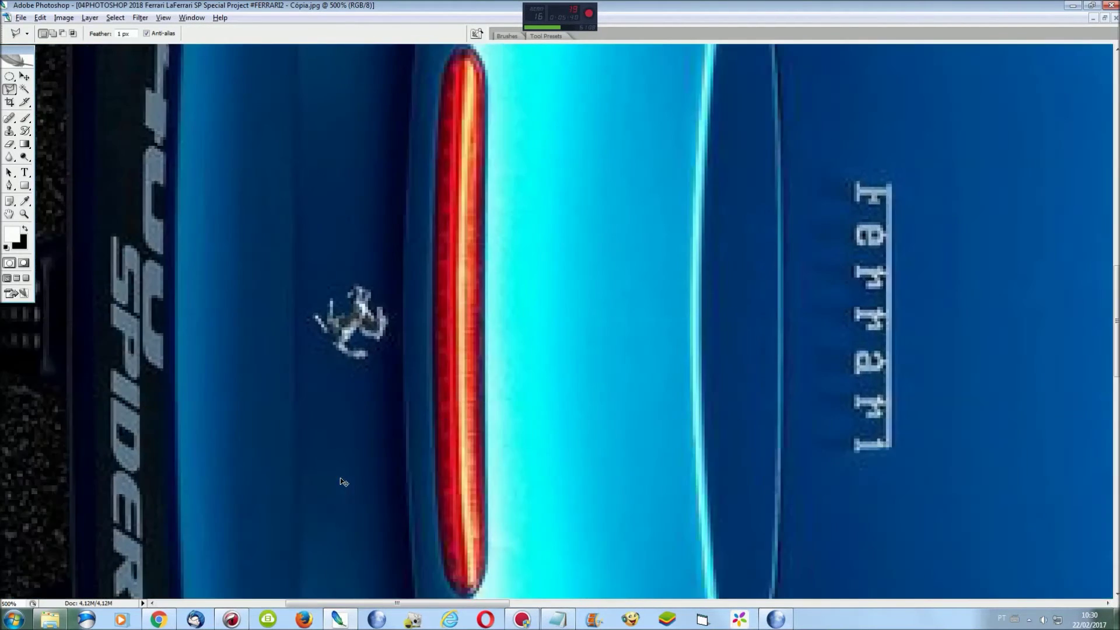
{"action": "key", "text": "ctrl+shift+u"}
{"action": "key", "text": "ctrl+plus"}
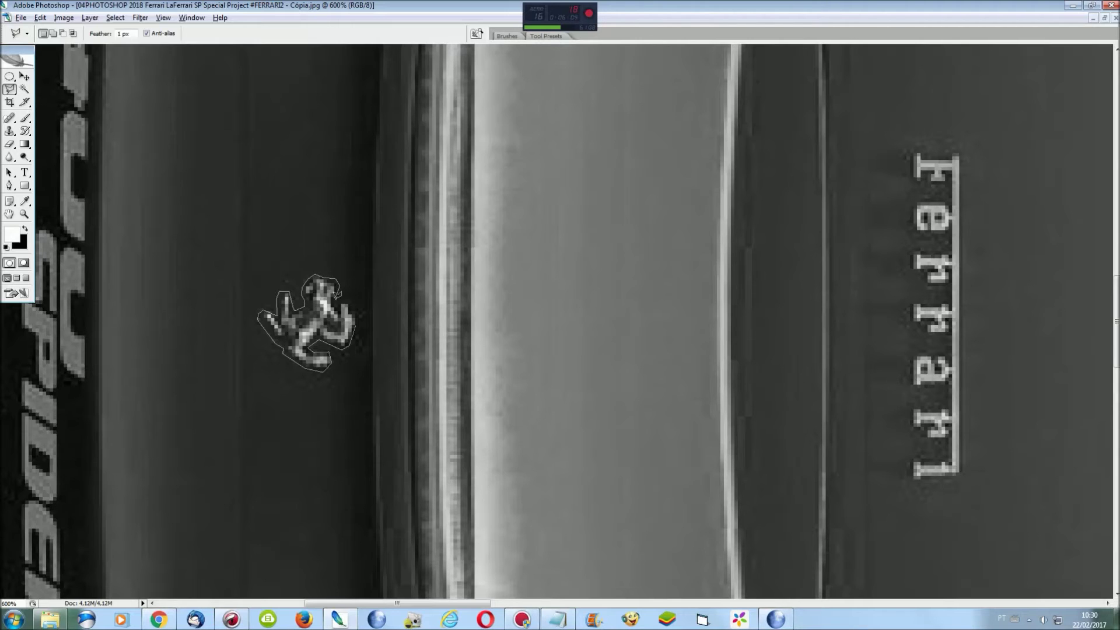
Paste the horse logo into FERRARI.psd and nudge it left onto the rear body
{"action": "left_click", "coordinate": [191, 18]}
{"action": "left_click", "coordinate": [245, 257]}
{"action": "key", "text": "ctrl+v"}
{"action": "key", "text": "ctrl+t"}
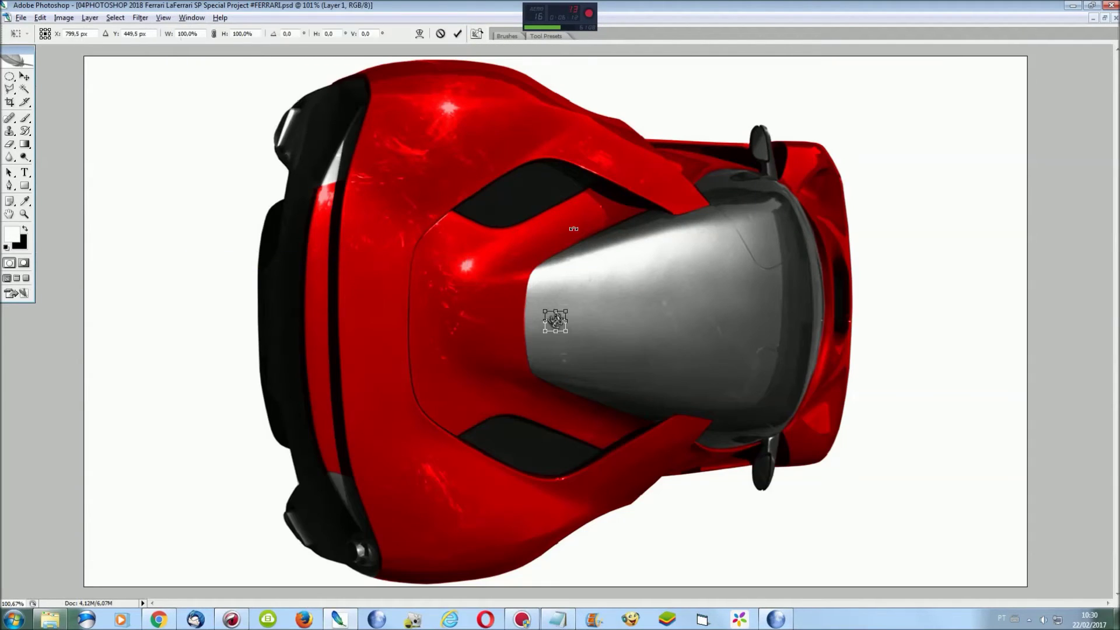
{"action": "key", "text": "shift+Left"}
{"action": "key", "text": "shift+Left"}
{"action": "key", "text": "shift+Left"}
{"action": "key", "text": "shift+Left"}
{"action": "key", "text": "shift+Left"}
{"action": "key", "text": "shift+Left"}
{"action": "key", "text": "shift+Left"}
{"action": "key", "text": "shift+Left"}
{"action": "key", "text": "shift+Left"}
{"action": "key", "text": "Left"}
{"action": "key", "text": "Left"}
{"action": "key", "text": "Left"}
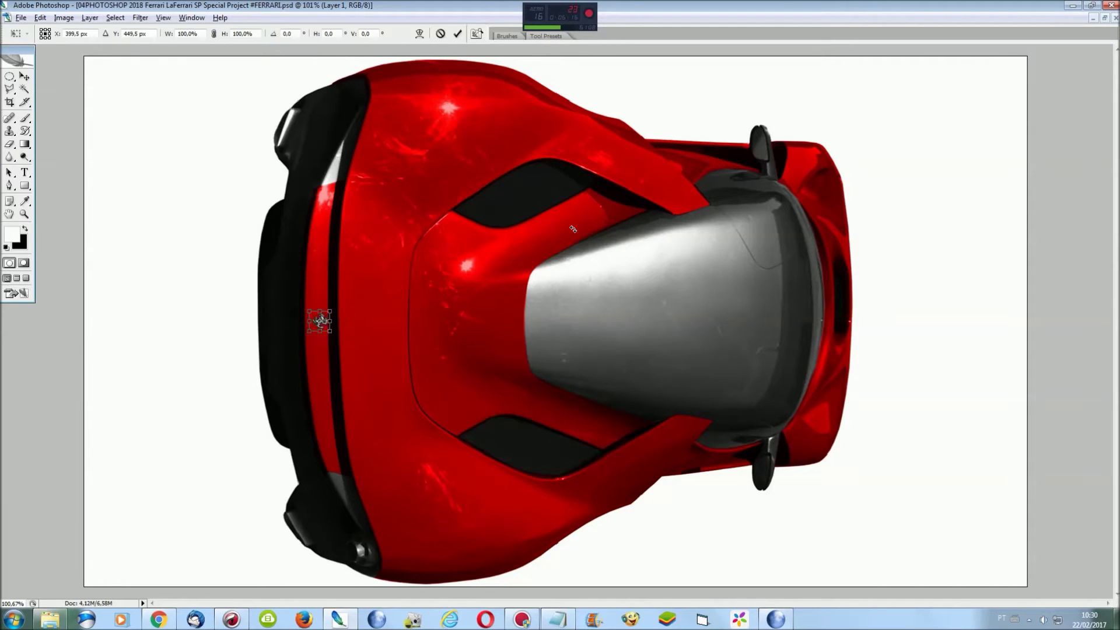
{"action": "key", "text": "Return"}
{"action": "key", "text": "l"}
Switch to the grey Ferrari photo and zoom in on the hood to 400%
{"action": "left_click", "coordinate": [192, 17]}
{"action": "left_click", "coordinate": [245, 273]}
{"action": "key", "text": "ctrl+0"}
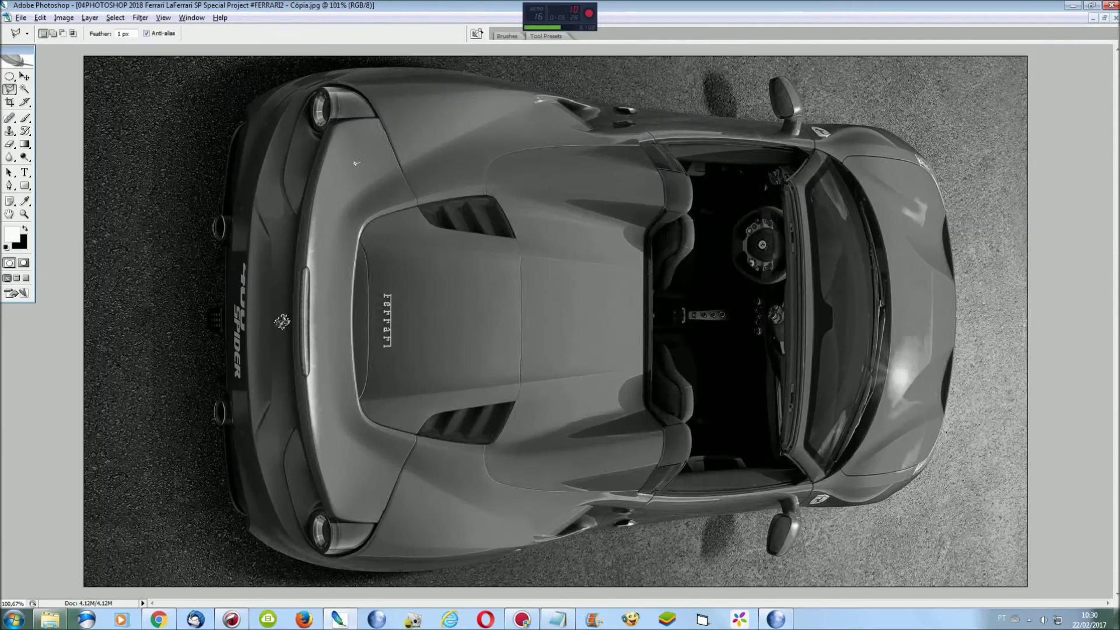
{"action": "key", "text": "ctrl+plus"}
{"action": "key", "text": "ctrl+plus"}
{"action": "key", "text": "ctrl+plus"}
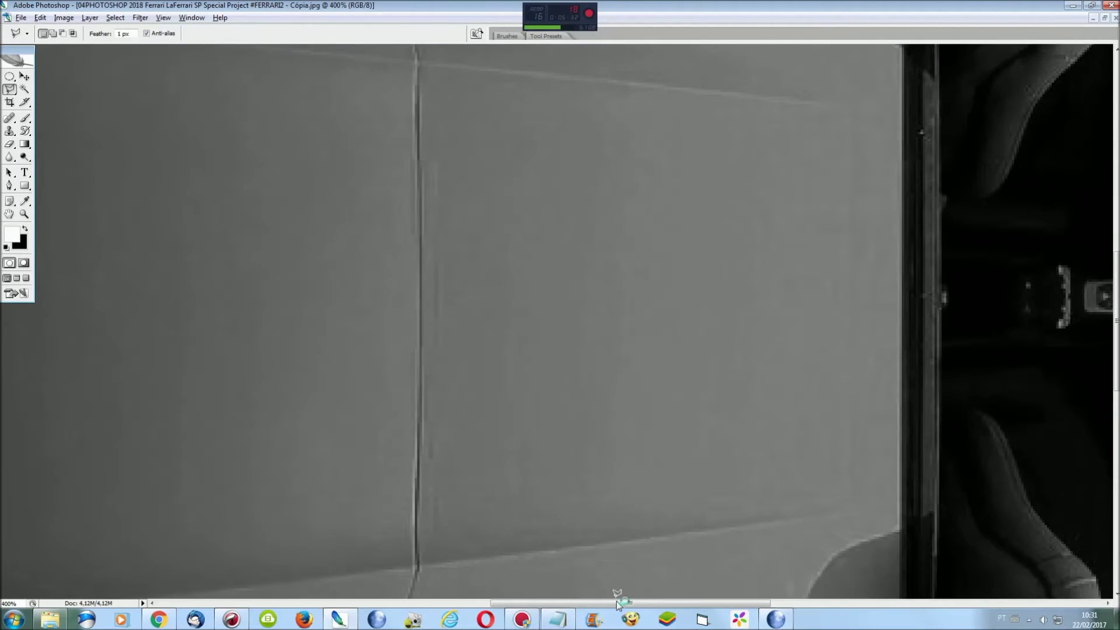
{"action": "left_click_drag", "start_coordinate": [617, 602], "coordinate": [445, 602]}
Trace a polygonal selection around the vertical Ferrari lettering
{"action": "left_click", "coordinate": [588, 425]}
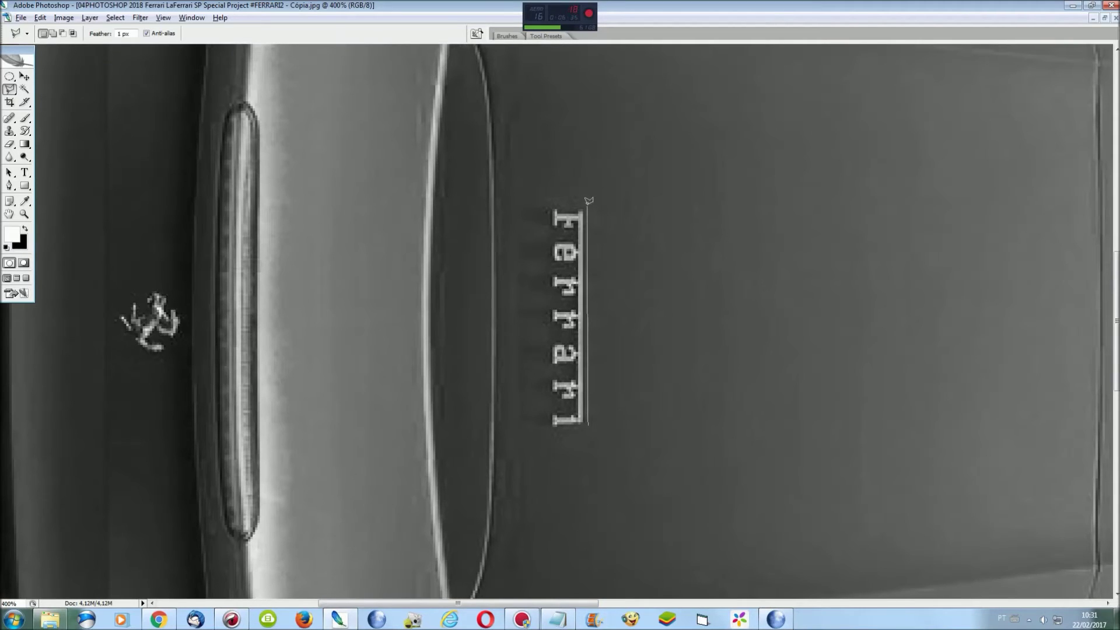
{"action": "left_click", "coordinate": [551, 205]}
{"action": "left_click", "coordinate": [584, 421]}
{"action": "key", "text": "ctrl+plus"}
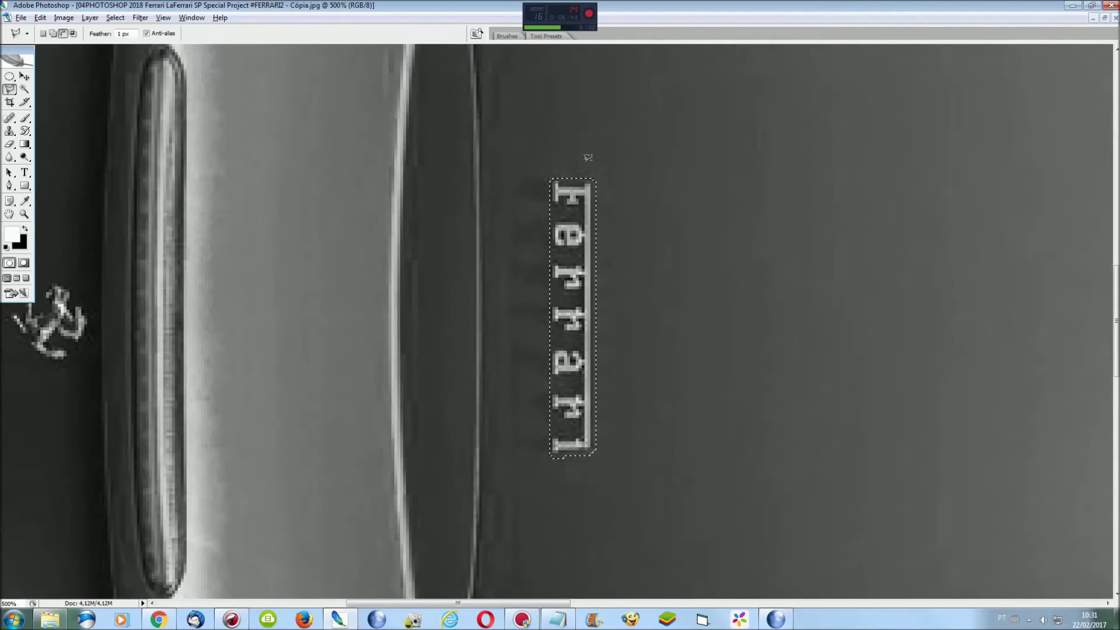
{"action": "left_click", "coordinate": [561, 156]}
{"action": "key", "text": "ctrl+plus"}
{"action": "left_click", "coordinate": [542, 457]}
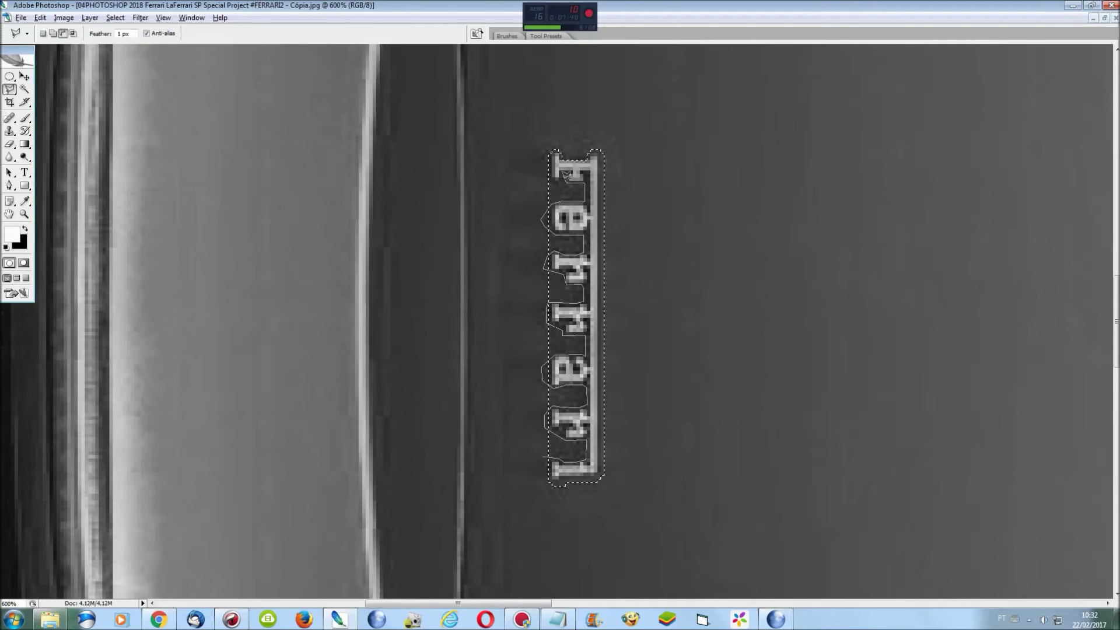
Copy the lettering and return to the red FERRARI.psd document
{"action": "key", "text": "Escape"}
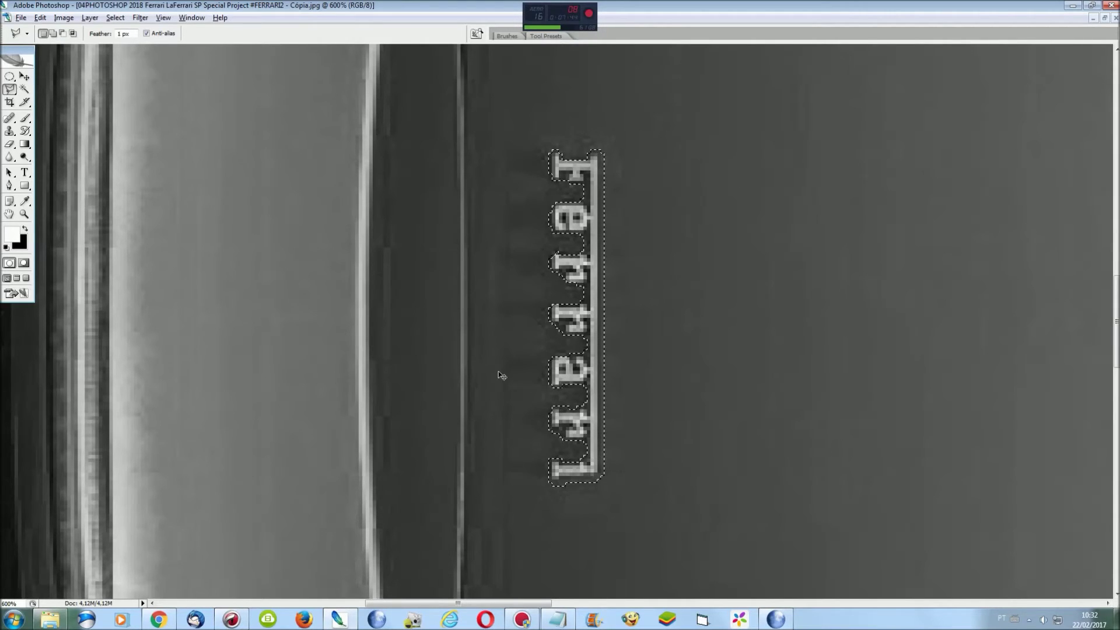
{"action": "key", "text": "ctrl+0"}
{"action": "left_click", "coordinate": [191, 17]}
{"action": "left_click", "coordinate": [245, 262]}
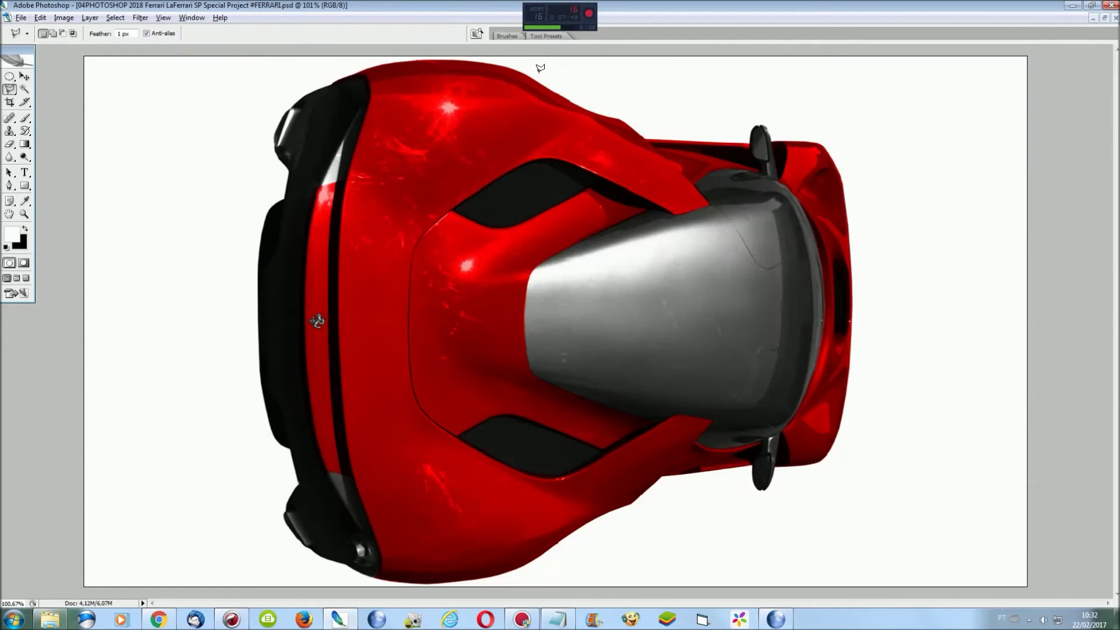
Paste the Ferrari lettering onto the red car and nudge it into place
{"action": "left_click_drag", "start_coordinate": [541, 76], "coordinate": [542, 76]}
{"action": "key", "text": "ctrl+t"}
{"action": "key", "text": "shift+Left"}
{"action": "key", "text": "shift+Left"}
{"action": "key", "text": "shift+Left"}
{"action": "key", "text": "shift+Left"}
{"action": "key", "text": "shift+Left"}
{"action": "key", "text": "shift+Left"}
{"action": "key", "text": "shift+Left"}
{"action": "key", "text": "shift+Left"}
{"action": "key", "text": "shift+Left"}
{"action": "key", "text": "shift+Left"}
{"action": "key", "text": "shift+Left"}
{"action": "key", "text": "shift+Left"}
{"action": "key", "text": "shift+Left"}
{"action": "key", "text": "shift+Left"}
{"action": "key", "text": "shift+Right"}
{"action": "key", "text": "shift+Right"}
{"action": "key", "text": "shift+Right"}
{"action": "key", "text": "Return"}
Compare with the grey photo, then nudge the lettering to 579.5 px
{"action": "left_click", "coordinate": [192, 18]}
{"action": "left_click", "coordinate": [216, 270]}
{"action": "left_click", "coordinate": [191, 18]}
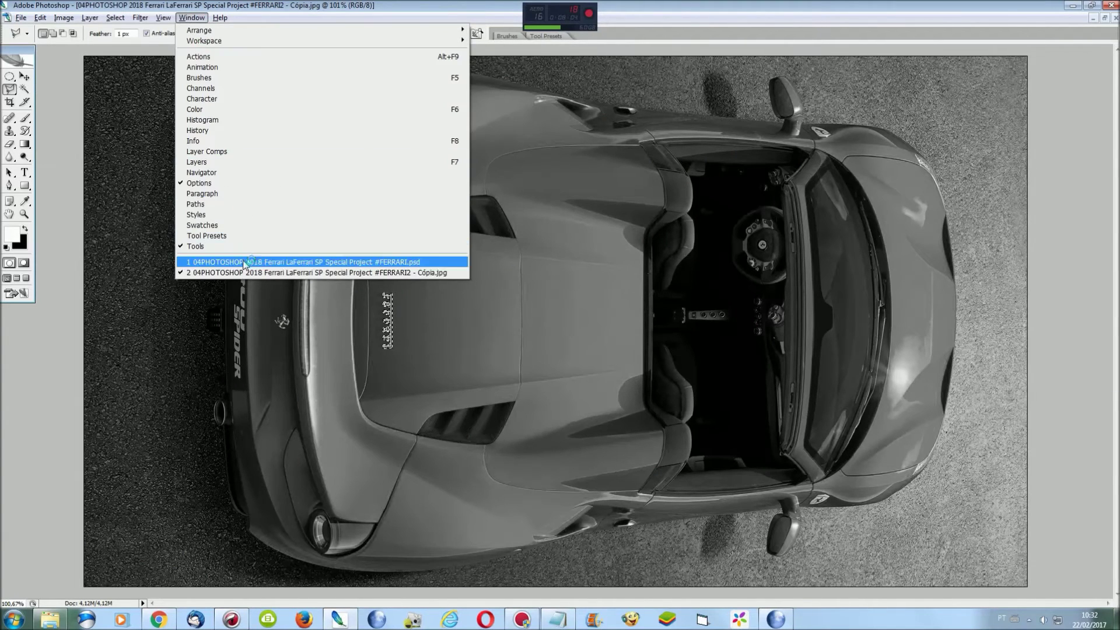
{"action": "left_click", "coordinate": [215, 261]}
{"action": "key", "text": "shift+Right"}
{"action": "key", "text": "shift+Right"}
{"action": "key", "text": "shift+Left"}
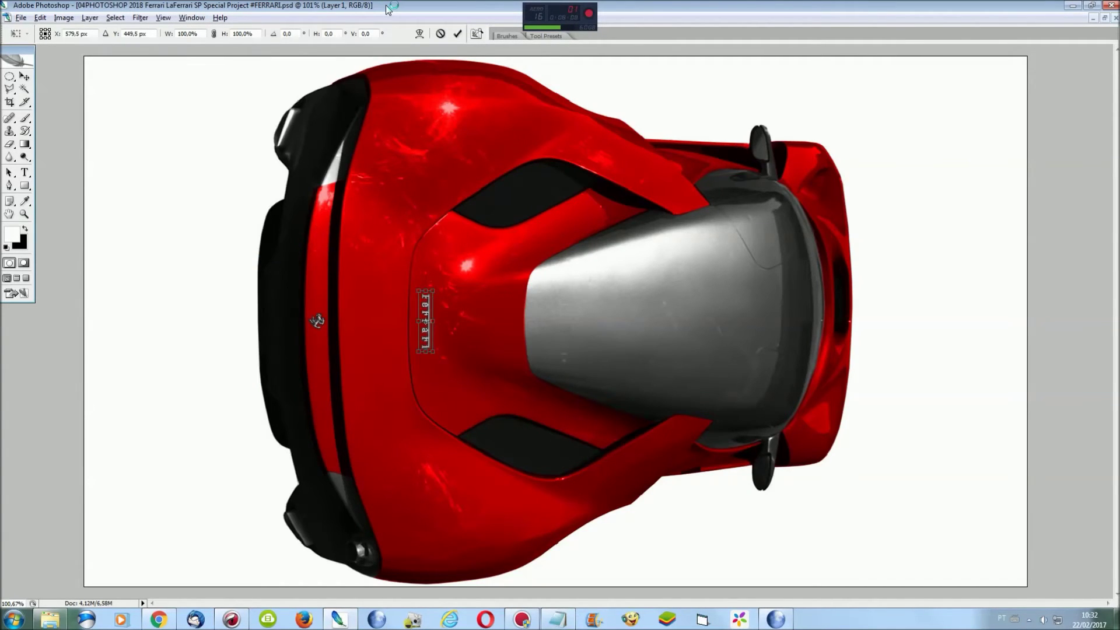
Scale the lettering up to about 121.2% and apply the transform
{"action": "key", "text": "ctrl+plus"}
{"action": "key", "text": "ctrl+plus"}
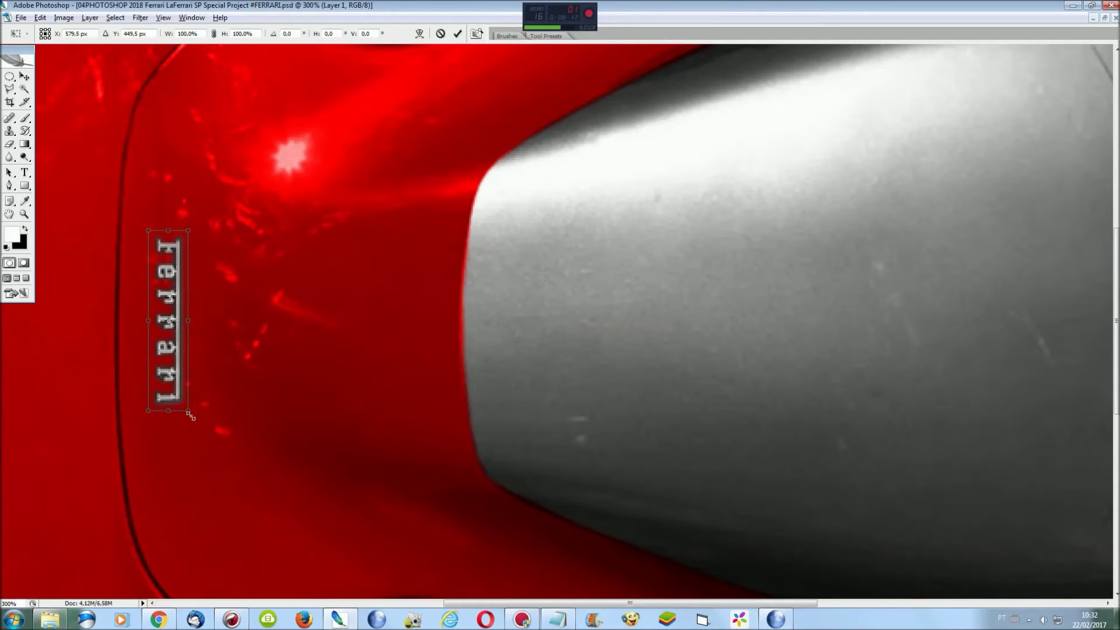
{"action": "left_click_drag", "start_coordinate": [188, 413], "coordinate": [224, 445]}
{"action": "key", "text": "ctrl+0"}
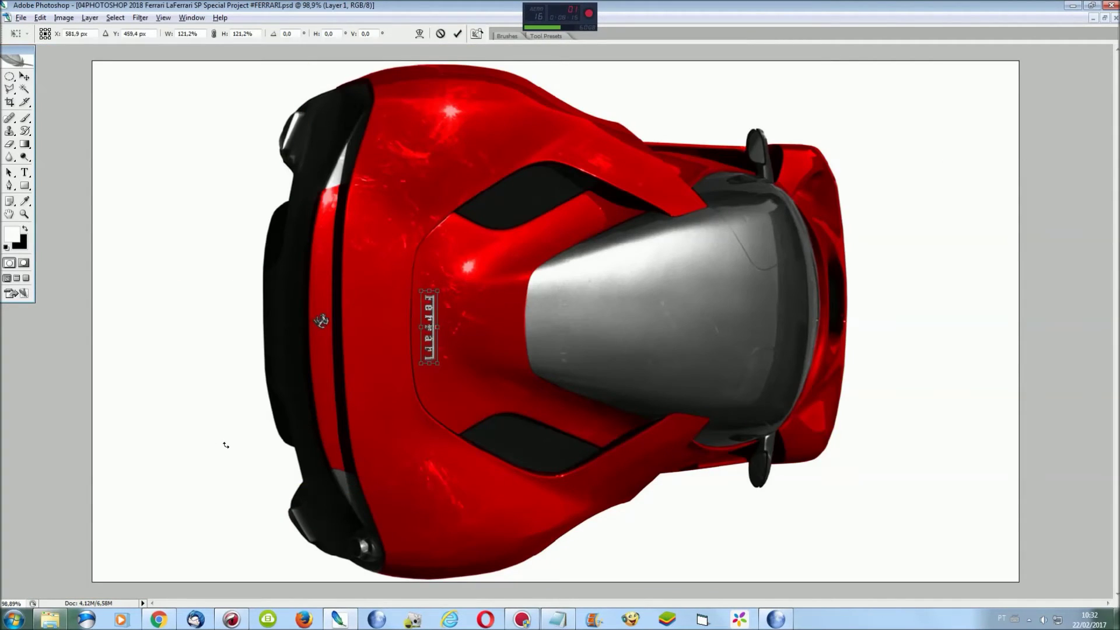
{"action": "key", "text": "Return"}
{"action": "key", "text": "l"}
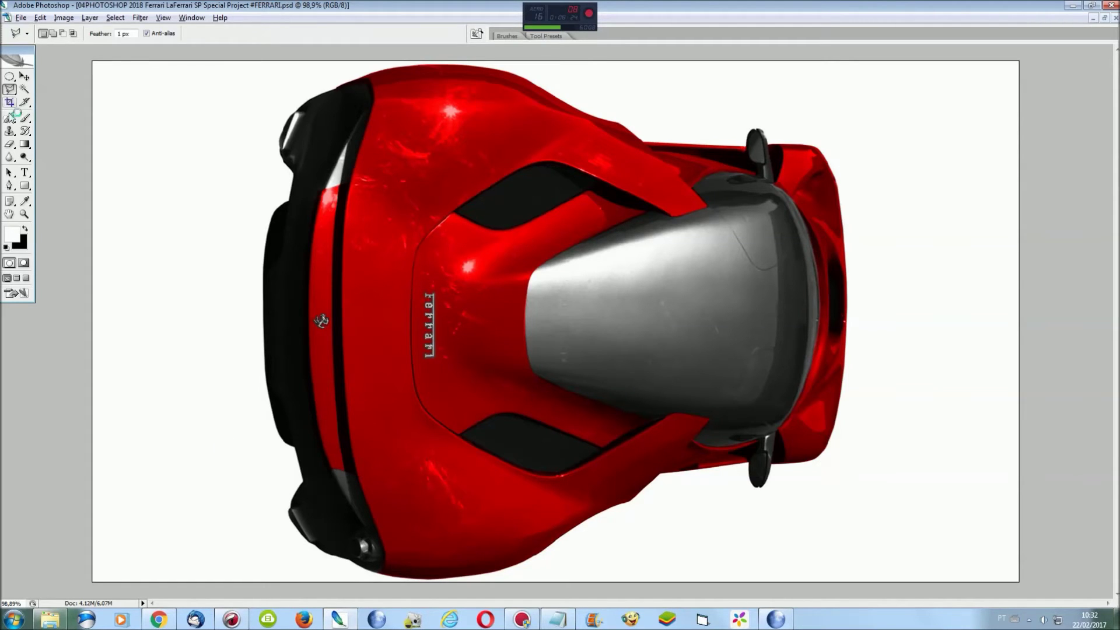
{"action": "left_click", "coordinate": [25, 89]}
Select the white background and paste the asphalt photo into it
{"action": "left_click", "coordinate": [150, 140]}
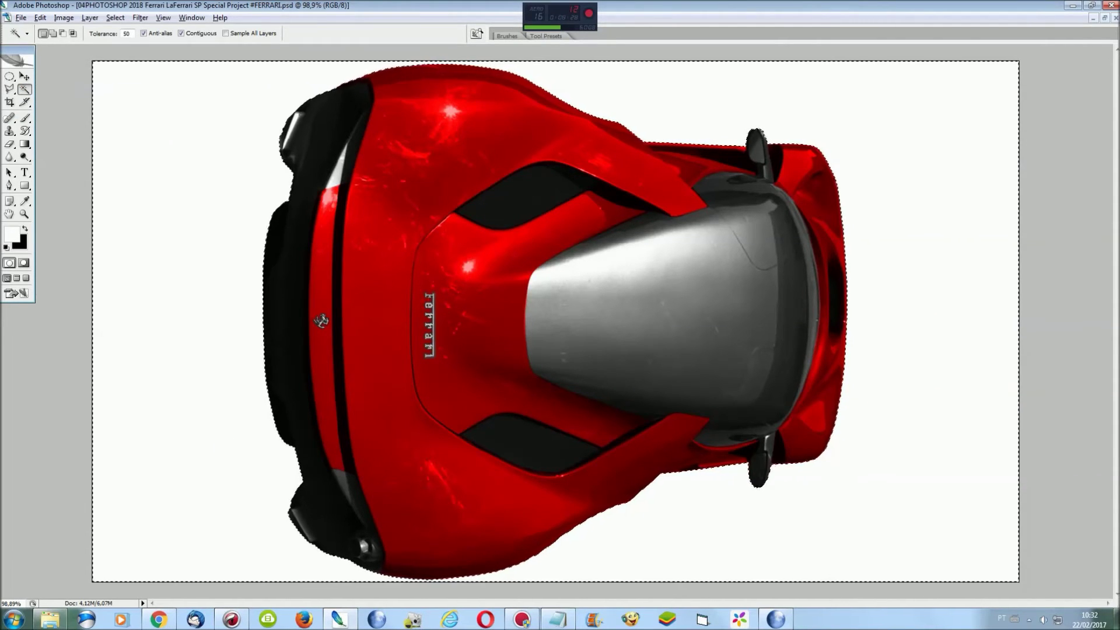
{"action": "left_click", "coordinate": [193, 19]}
{"action": "left_click", "coordinate": [250, 275]}
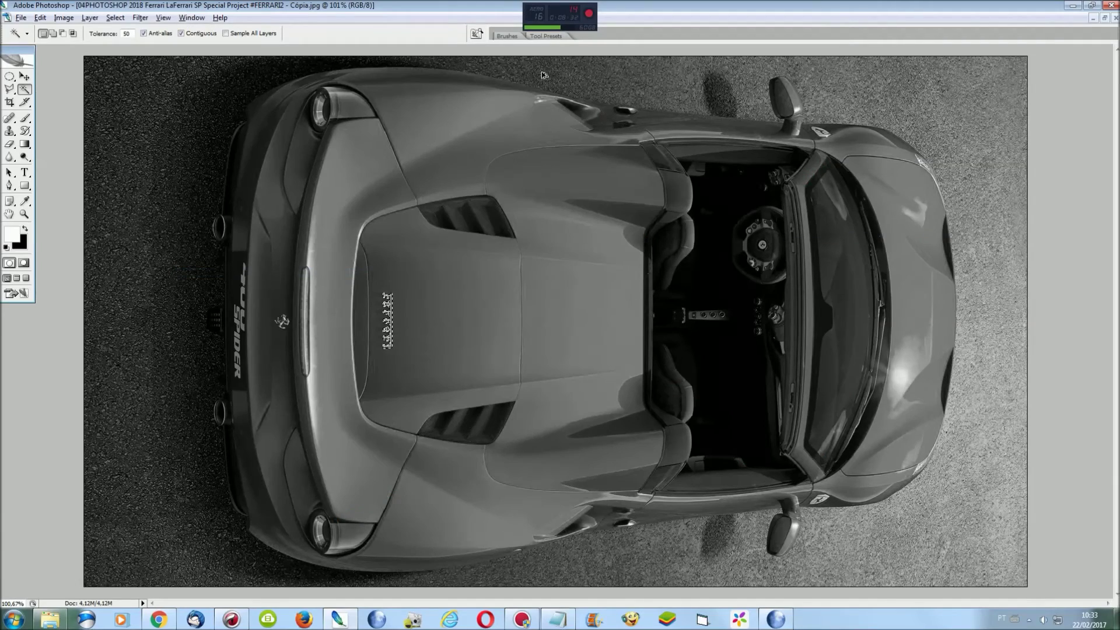
{"action": "left_click", "coordinate": [192, 17]}
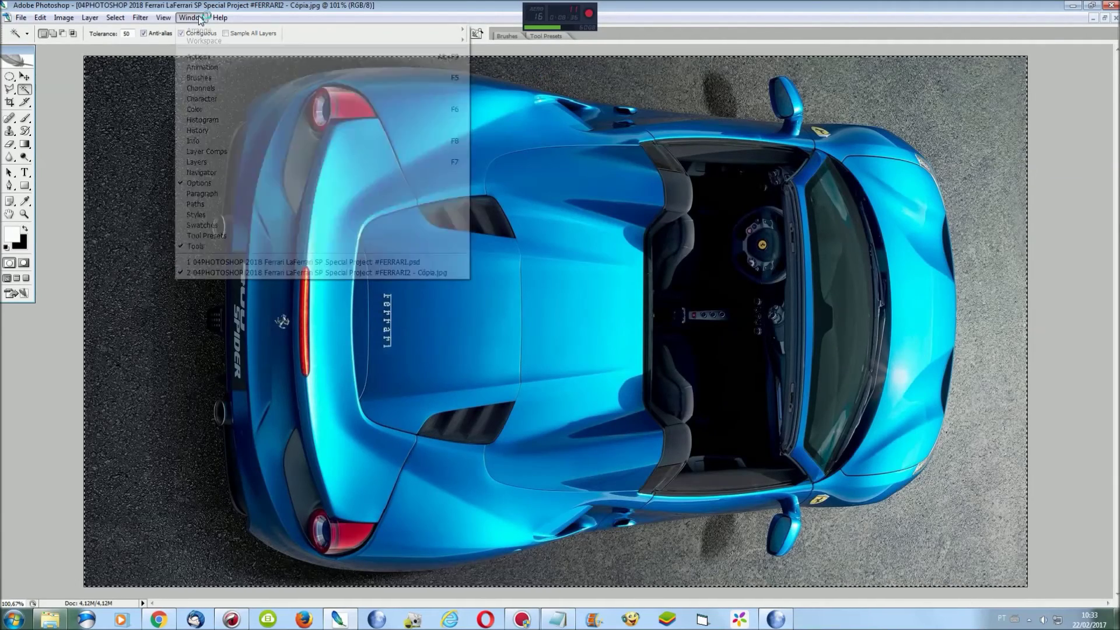
{"action": "left_click", "coordinate": [259, 264]}
{"action": "key", "text": "ctrl+shift+v"}
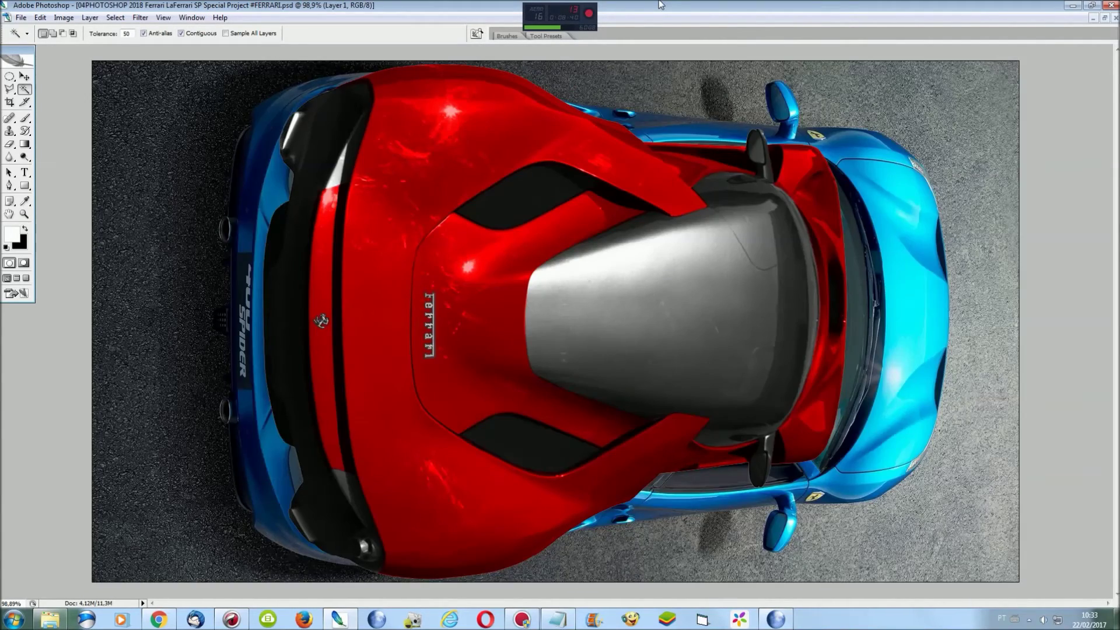
{"action": "key", "text": "ctrl+minus"}
Resize the pasted asphalt photo narrower to fit around the car
{"action": "key", "text": "ctrl+t"}
{"action": "key", "text": "shift+Right"}
{"action": "key", "text": "shift+Right"}
{"action": "key", "text": "shift+Right"}
{"action": "key", "text": "shift+Right"}
{"action": "key", "text": "shift+Right"}
{"action": "key", "text": "shift+Right"}
{"action": "key", "text": "shift+Right"}
{"action": "key", "text": "shift+Right"}
{"action": "key", "text": "shift+Right"}
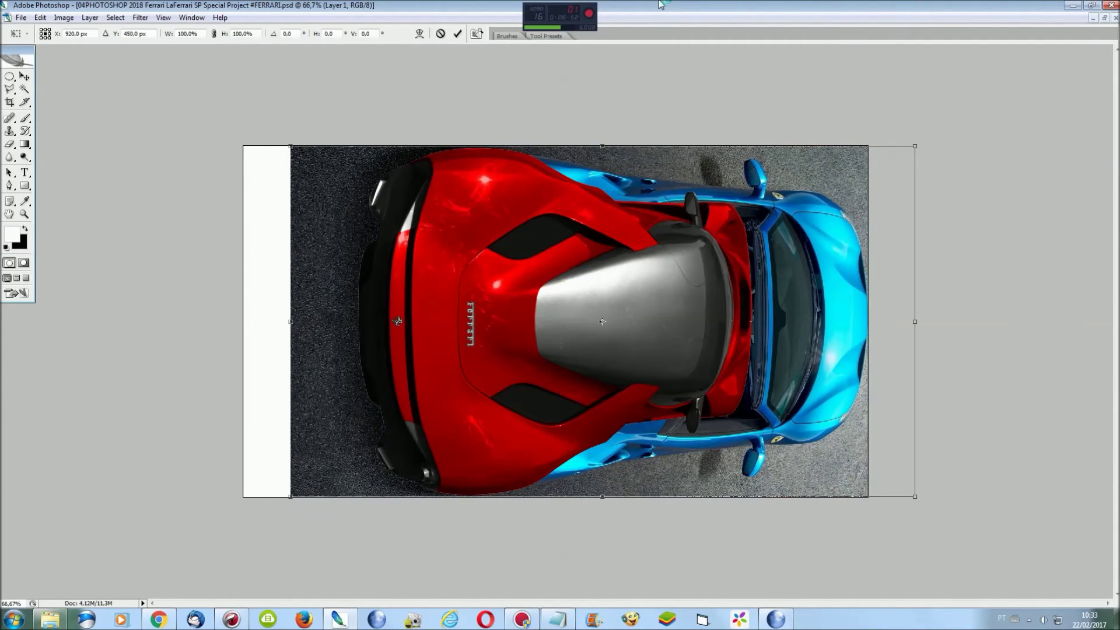
{"action": "left_click_drag", "start_coordinate": [921, 320], "coordinate": [790, 322]}
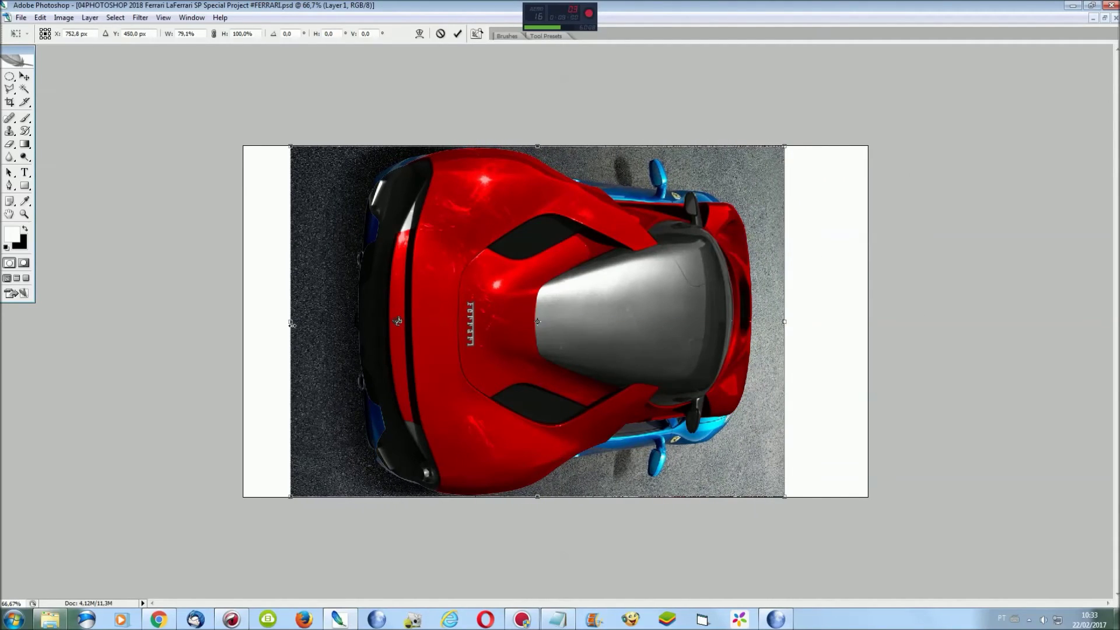
{"action": "left_click_drag", "start_coordinate": [291, 325], "coordinate": [312, 326]}
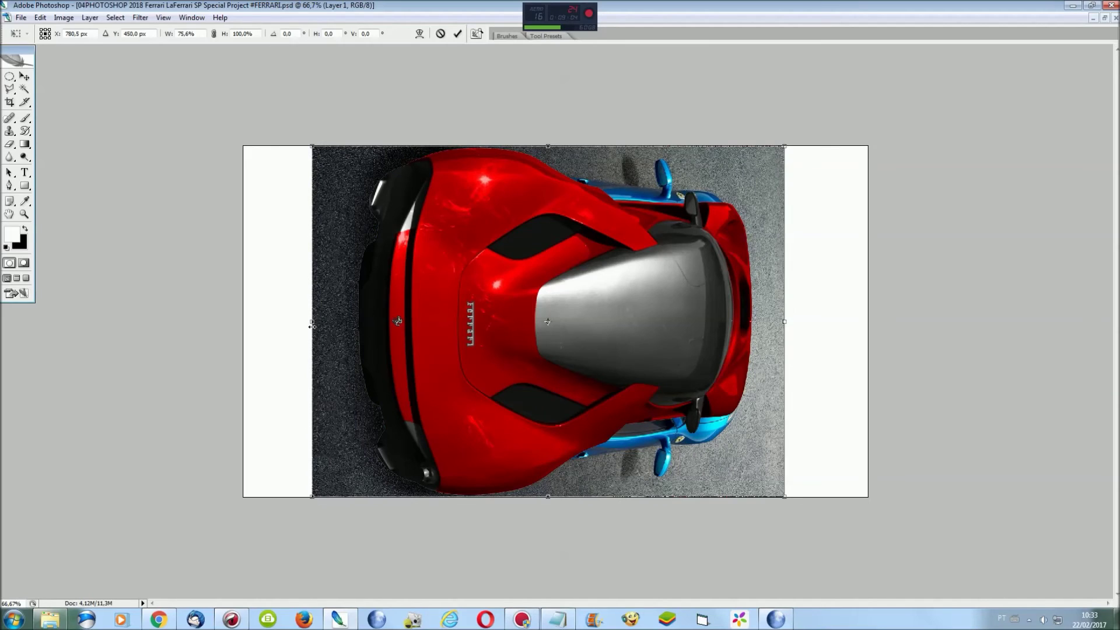
{"action": "key", "text": "Return"}
Select the left part of the asphalt and copy it to a new layer
{"action": "key", "text": "w"}
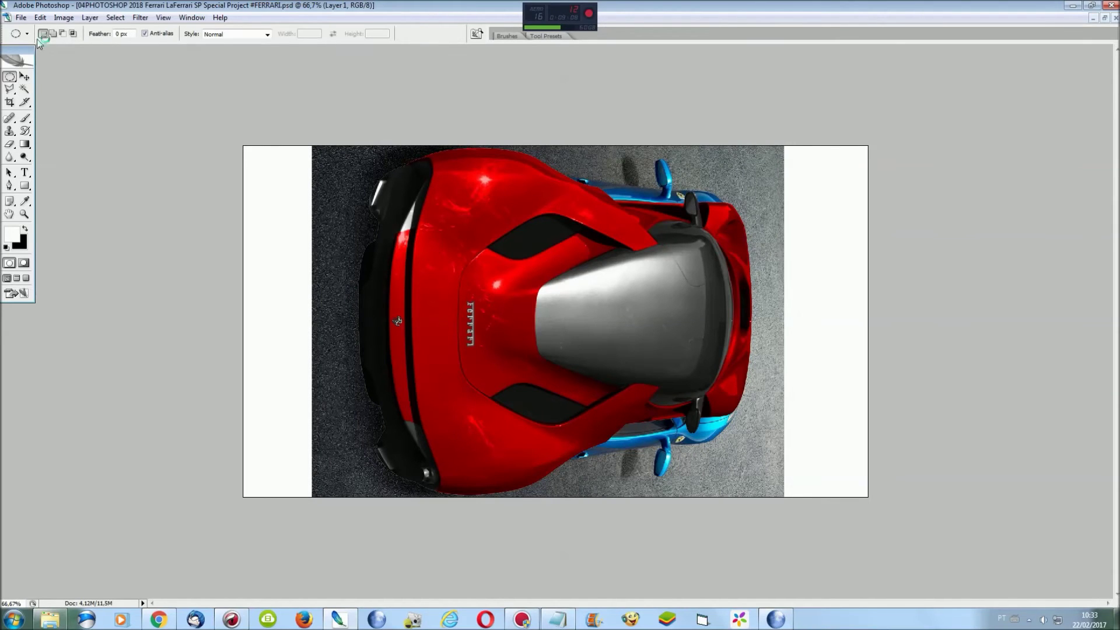
{"action": "left_click_drag", "start_coordinate": [10, 76], "coordinate": [55, 78]}
{"action": "mouse_move", "coordinate": [236, 138]}
{"action": "left_mouse_down"}
{"action": "mouse_move", "coordinate": [422, 532]}
{"action": "mouse_move", "coordinate": [455, 532]}
{"action": "left_mouse_up"}
{"action": "key", "text": "F7"}
{"action": "left_click", "coordinate": [58, 493]}
{"action": "left_click", "coordinate": [28, 479]}
{"action": "key", "text": "ctrl+j"}
Copy the left asphalt strip to Layer 2 and stretch it to the canvas's left edge
{"action": "key", "text": "F7"}
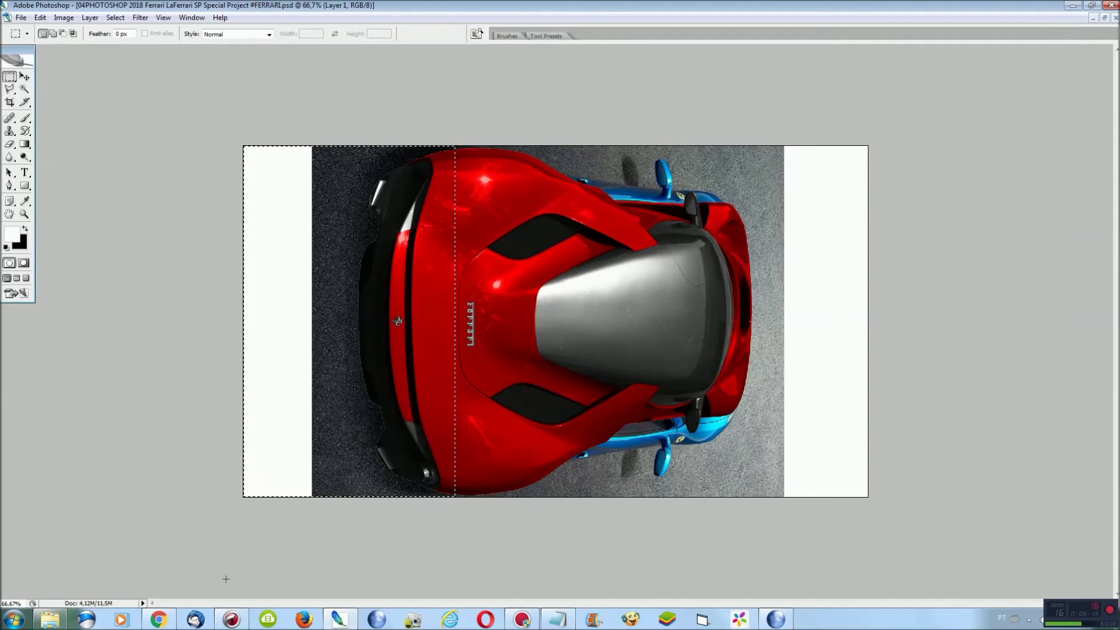
{"action": "key", "text": "ctrl+z"}
{"action": "key", "text": "ctrl+j"}
{"action": "key", "text": "ctrl+t"}
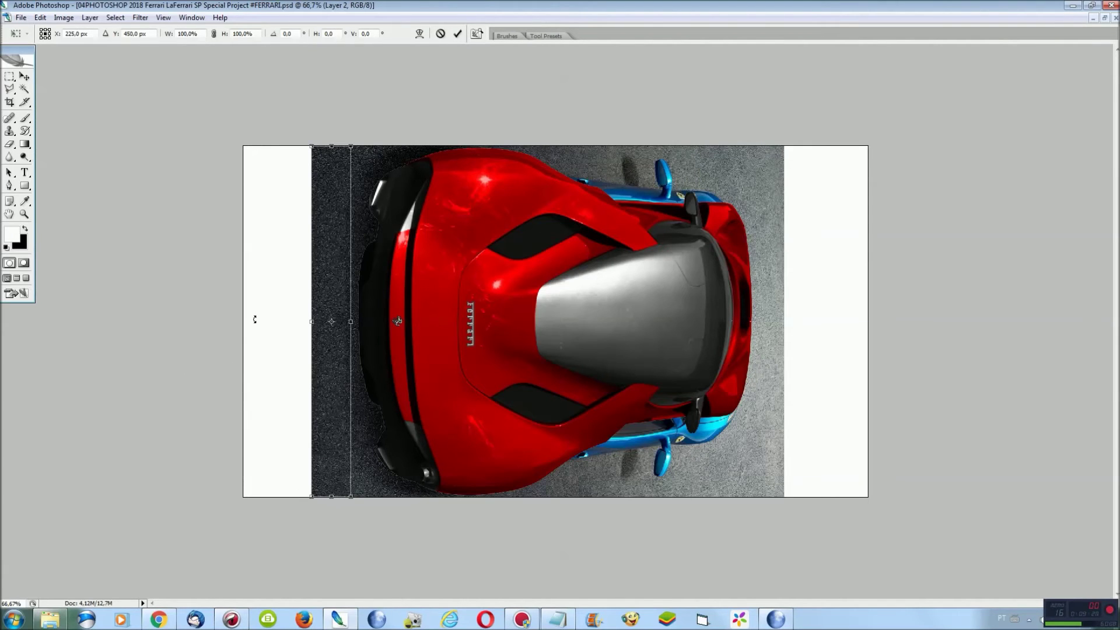
{"action": "left_click_drag", "start_coordinate": [312, 322], "coordinate": [243, 324]}
{"action": "key", "text": "Return"}
{"action": "key", "text": "m"}
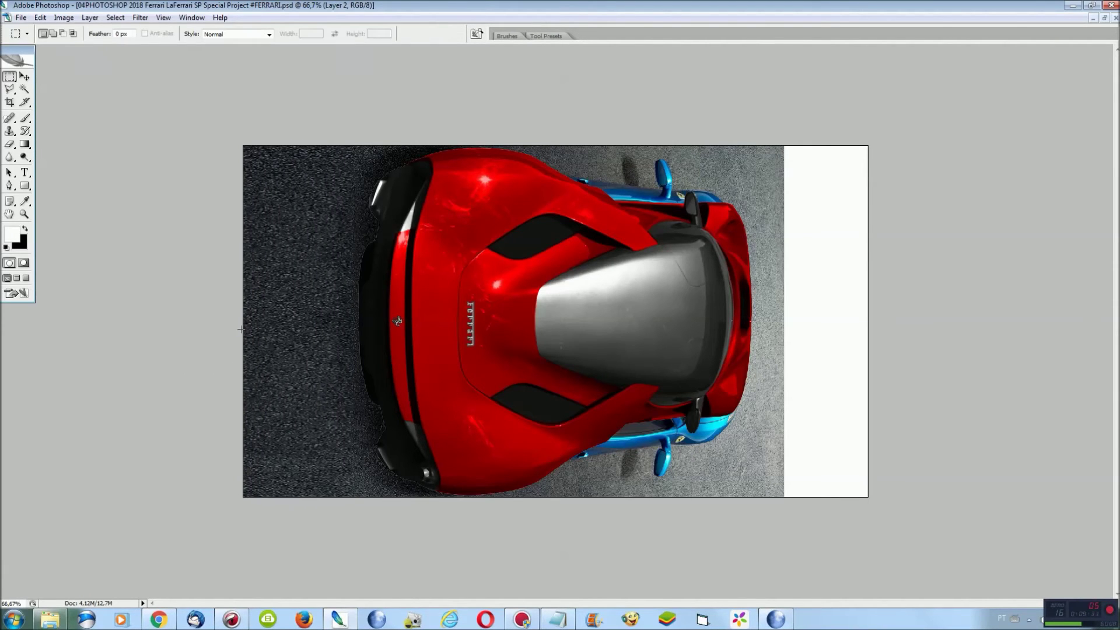
Make the asphalt Layer 1 active and switch its transform to Warp
{"action": "key", "text": "F7"}
{"action": "key", "text": "alt+bracketleft"}
{"action": "key", "text": "ctrl+plus"}
{"action": "key", "text": "ctrl+t"}
{"action": "key", "text": "ctrl+plus"}
{"action": "left_click_drag", "start_coordinate": [895, 608], "coordinate": [1003, 607]}
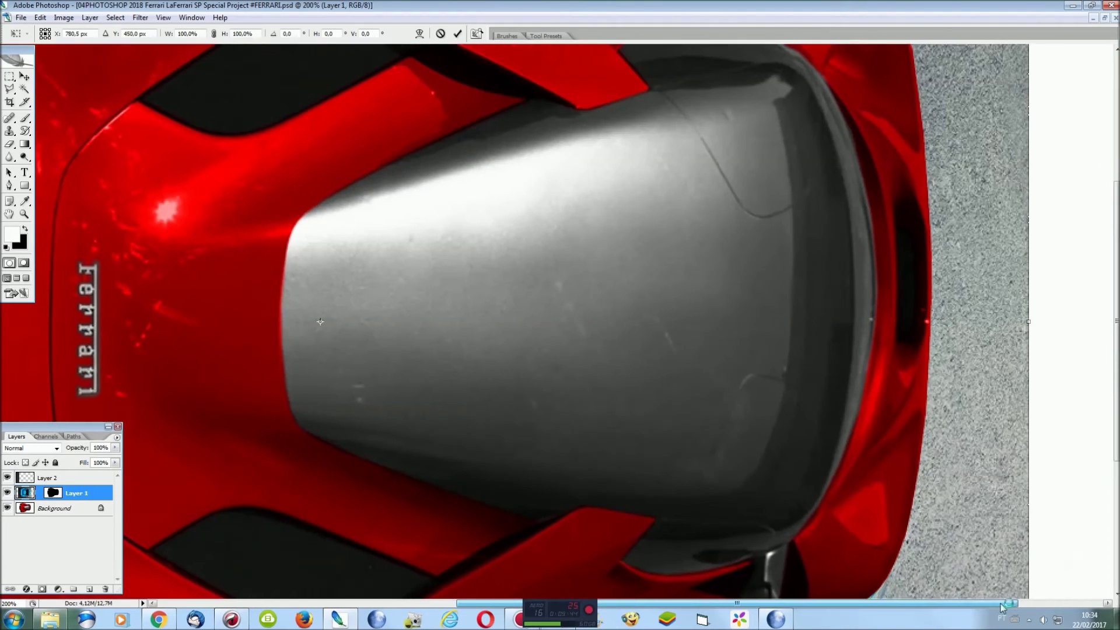
{"action": "scroll", "coordinate": [817, 408], "scroll_direction": "down", "scroll_amount": 5}
{"action": "right_click", "coordinate": [789, 403]}
{"action": "left_click", "coordinate": [816, 494]}
Warp the asphalt's lower right and top edges to push out the blue mirror
{"action": "mouse_move", "coordinate": [670, 538]}
{"action": "left_mouse_down"}
{"action": "mouse_move", "coordinate": [683, 481]}
{"action": "mouse_move", "coordinate": [737, 402]}
{"action": "mouse_move", "coordinate": [757, 397]}
{"action": "left_mouse_up"}
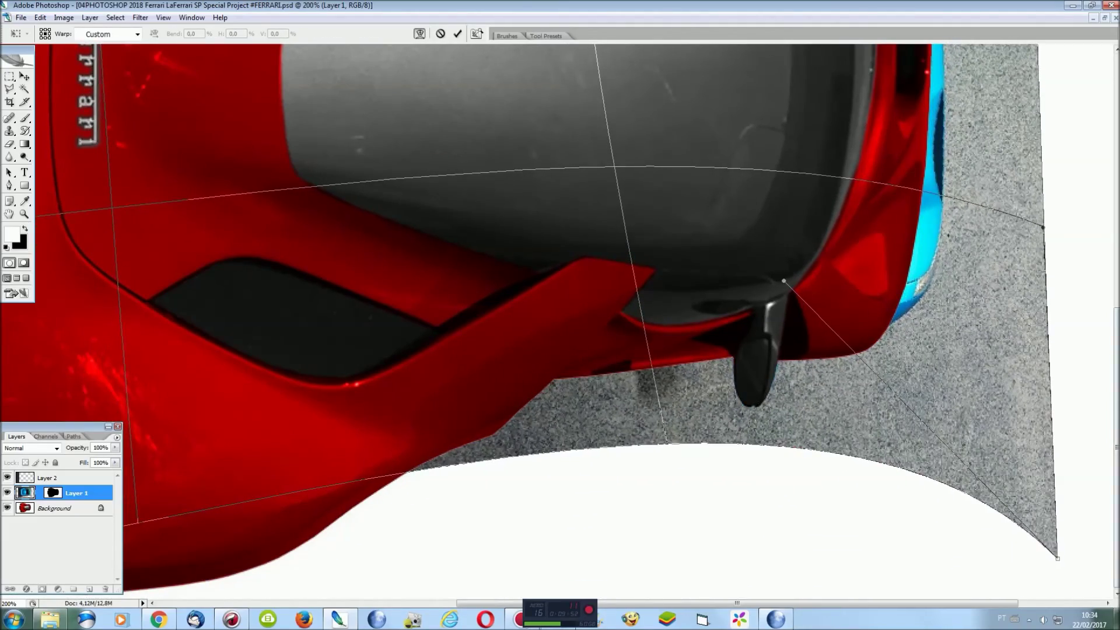
{"action": "scroll", "coordinate": [757, 397], "scroll_direction": "up", "scroll_amount": 3}
{"action": "scroll", "coordinate": [717, 257], "scroll_direction": "up", "scroll_amount": 4}
{"action": "scroll", "coordinate": [681, 117], "scroll_direction": "up", "scroll_amount": 1}
{"action": "left_click_drag", "start_coordinate": [681, 117], "coordinate": [1055, 329]}
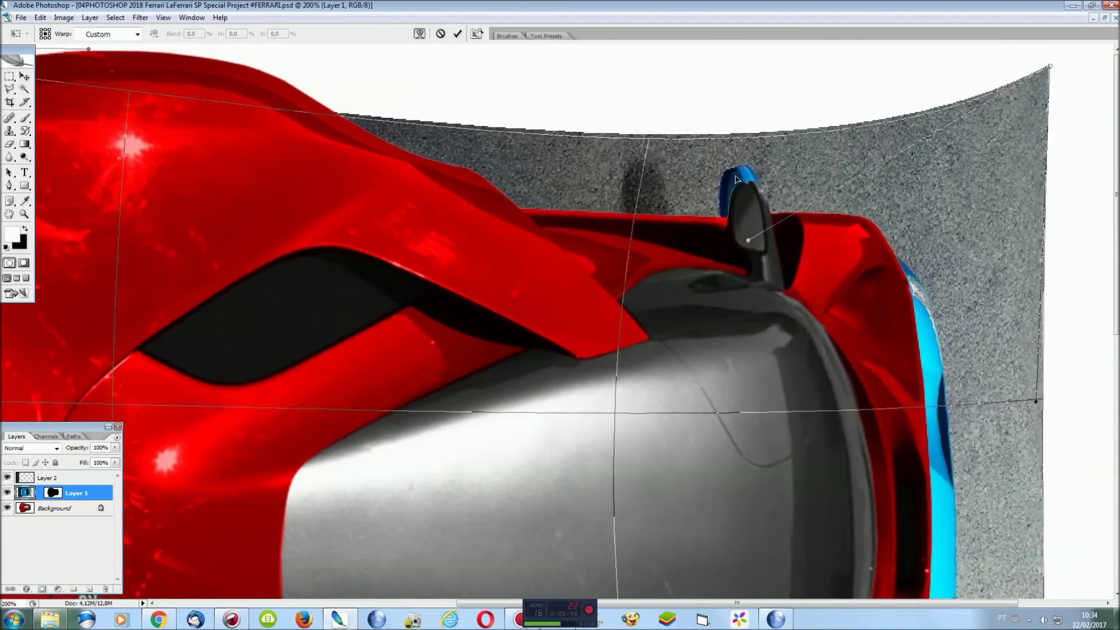
{"action": "scroll", "coordinate": [1054, 329], "scroll_direction": "down", "scroll_amount": 5}
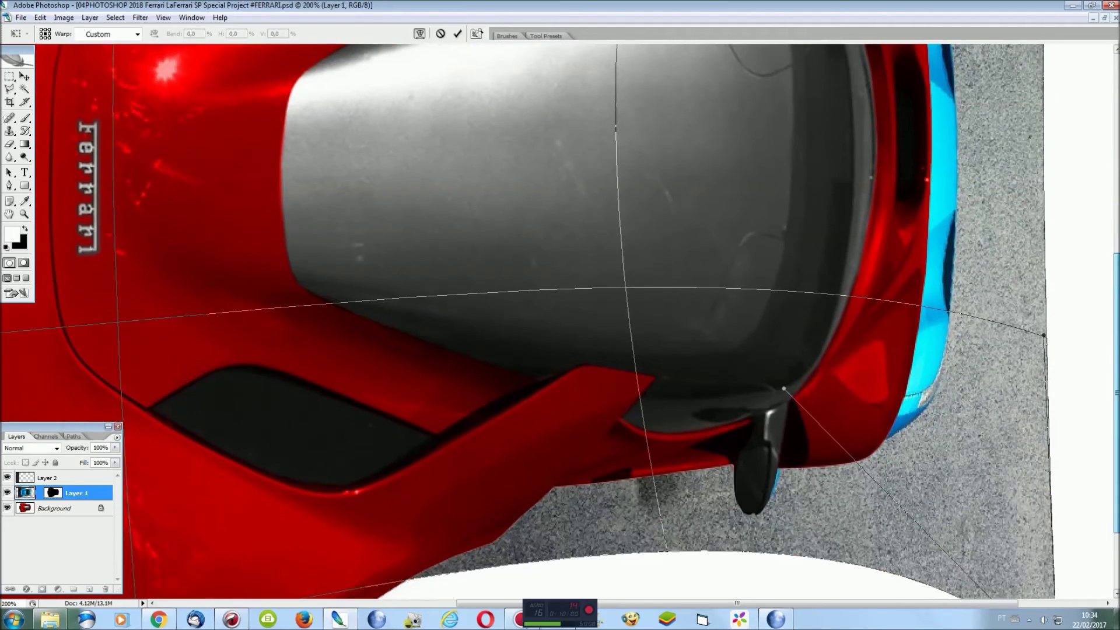
{"action": "scroll", "coordinate": [835, 436], "scroll_direction": "up", "scroll_amount": 2}
{"action": "scroll", "coordinate": [835, 437], "scroll_direction": "up", "scroll_amount": 1}
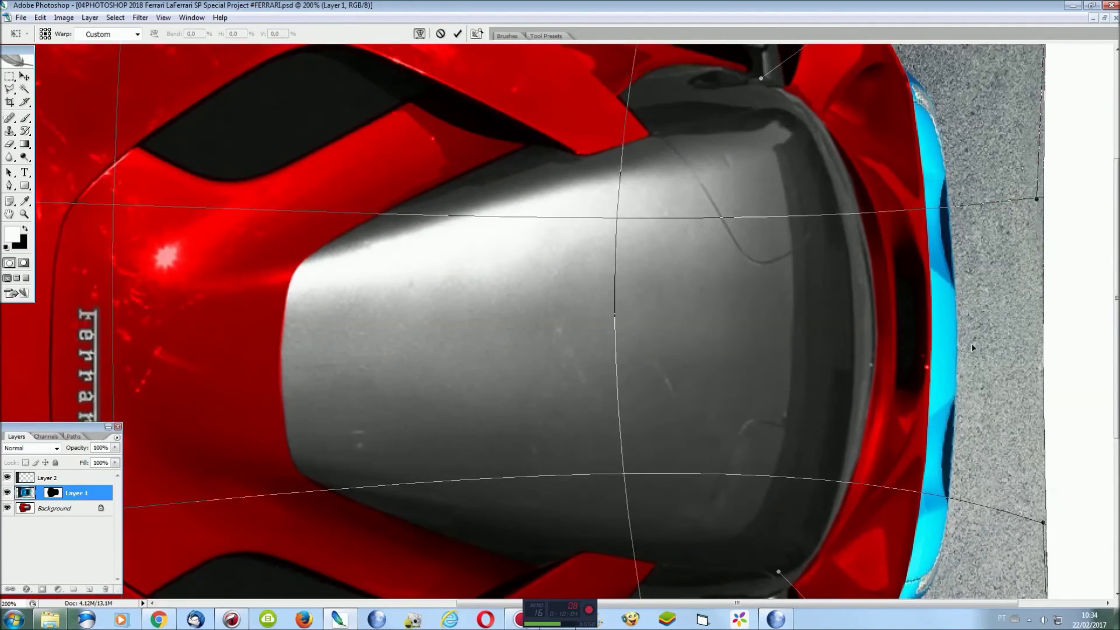
Pull the warp's right edge inward to hide the mirror and apply the warp
{"action": "left_click_drag", "start_coordinate": [975, 345], "coordinate": [914, 411]}
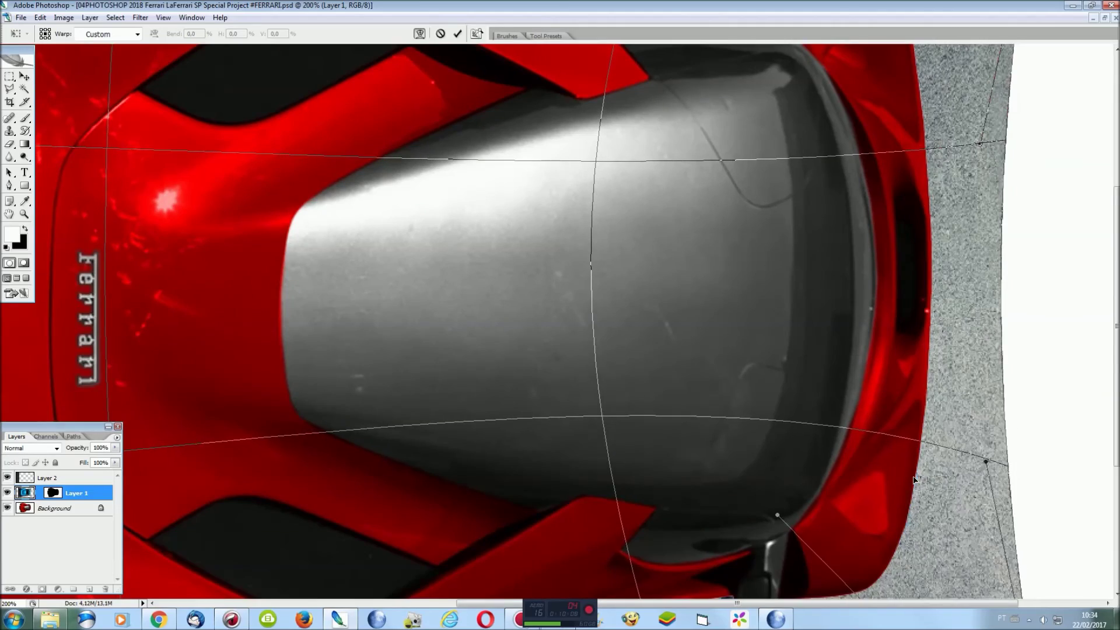
{"action": "scroll", "coordinate": [915, 411], "scroll_direction": "up", "scroll_amount": 2}
{"action": "scroll", "coordinate": [914, 411], "scroll_direction": "up", "scroll_amount": 1}
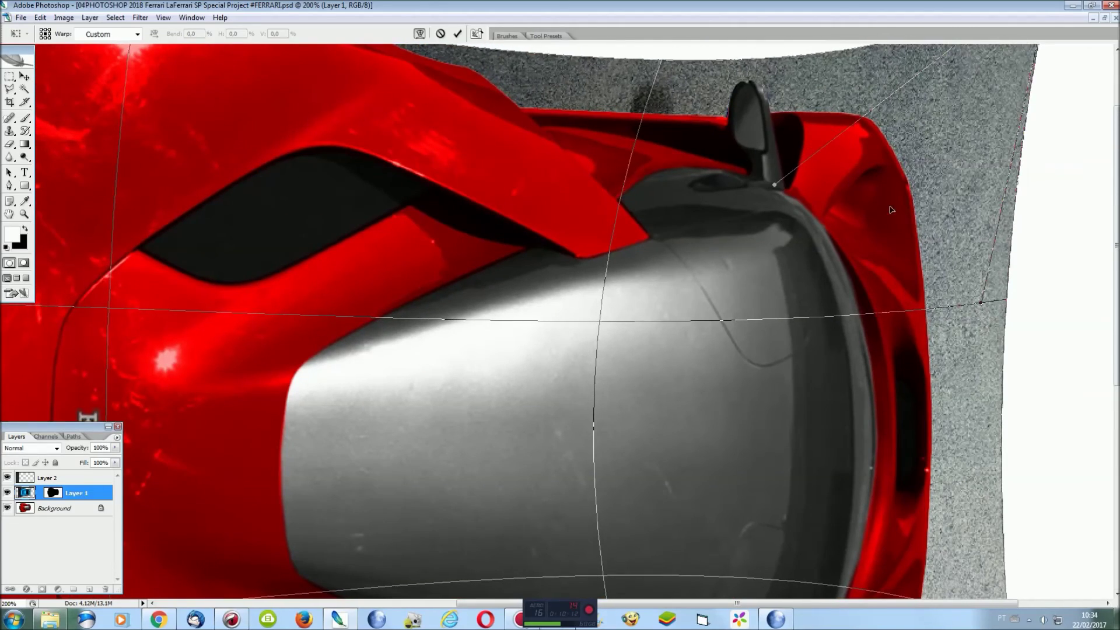
{"action": "scroll", "coordinate": [741, 163], "scroll_direction": "down", "scroll_amount": 4}
{"action": "left_click_drag", "start_coordinate": [939, 364], "coordinate": [919, 358]}
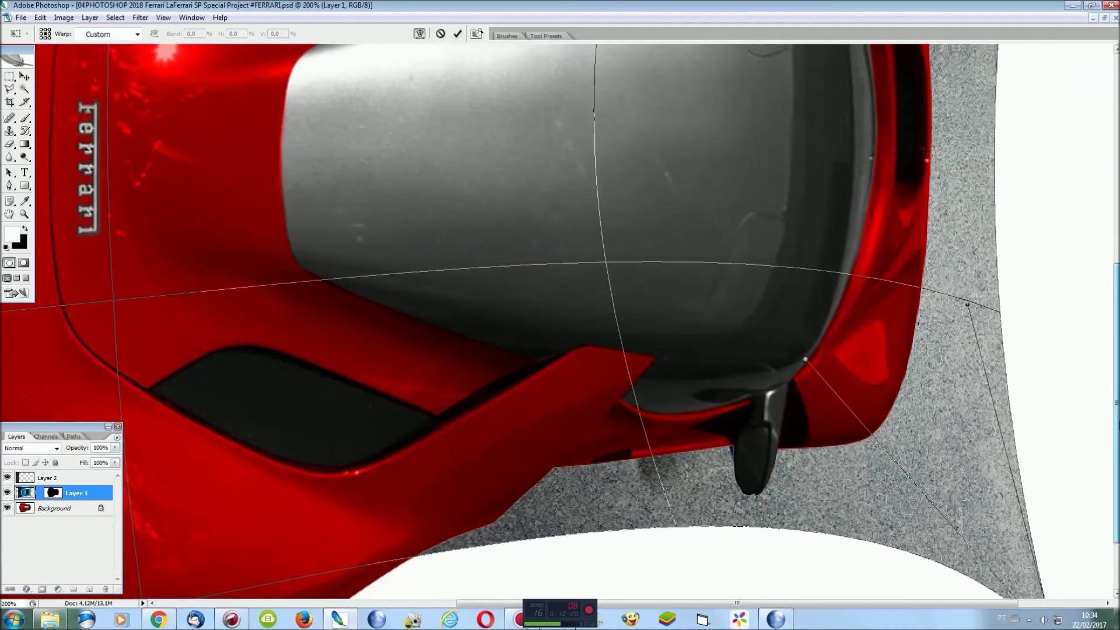
{"action": "left_click_drag", "start_coordinate": [1114, 507], "coordinate": [1114, 245]}
{"action": "key", "text": "ctrl+0"}
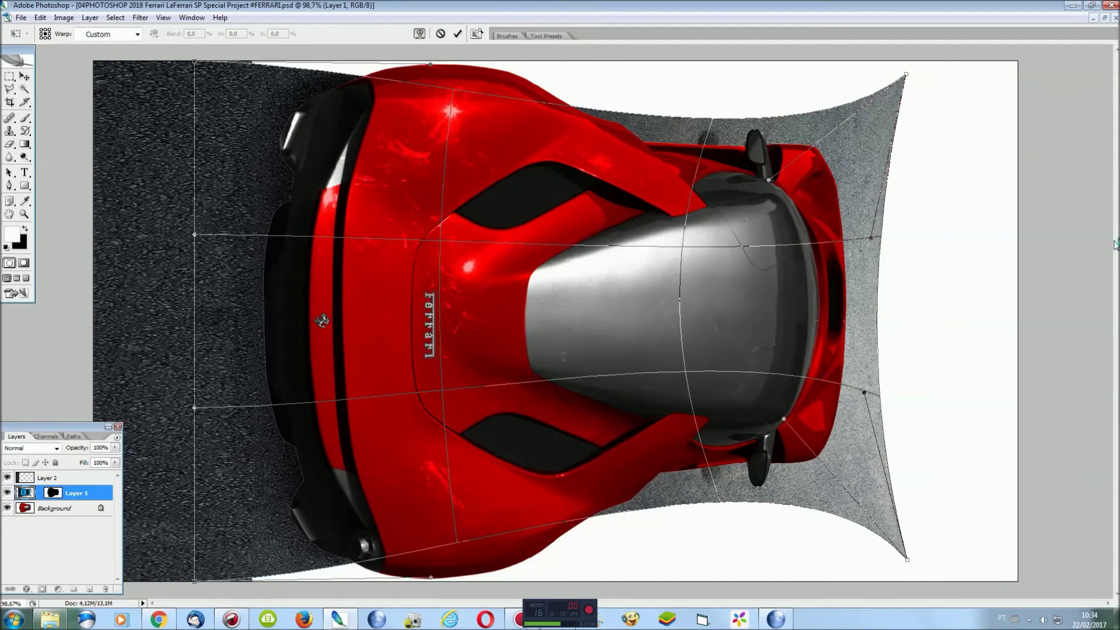
{"action": "key", "text": "Return"}
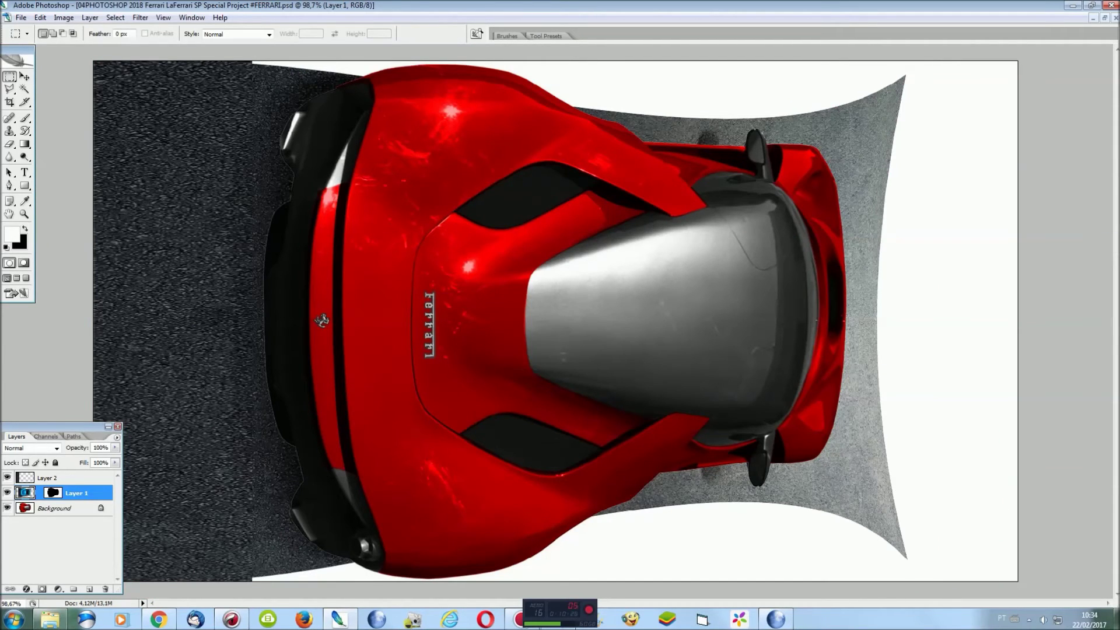
Select the white area around the car on the Background layer
{"action": "left_click", "coordinate": [54, 508]}
{"action": "left_click", "coordinate": [24, 89]}
{"action": "left_click", "coordinate": [860, 266]}
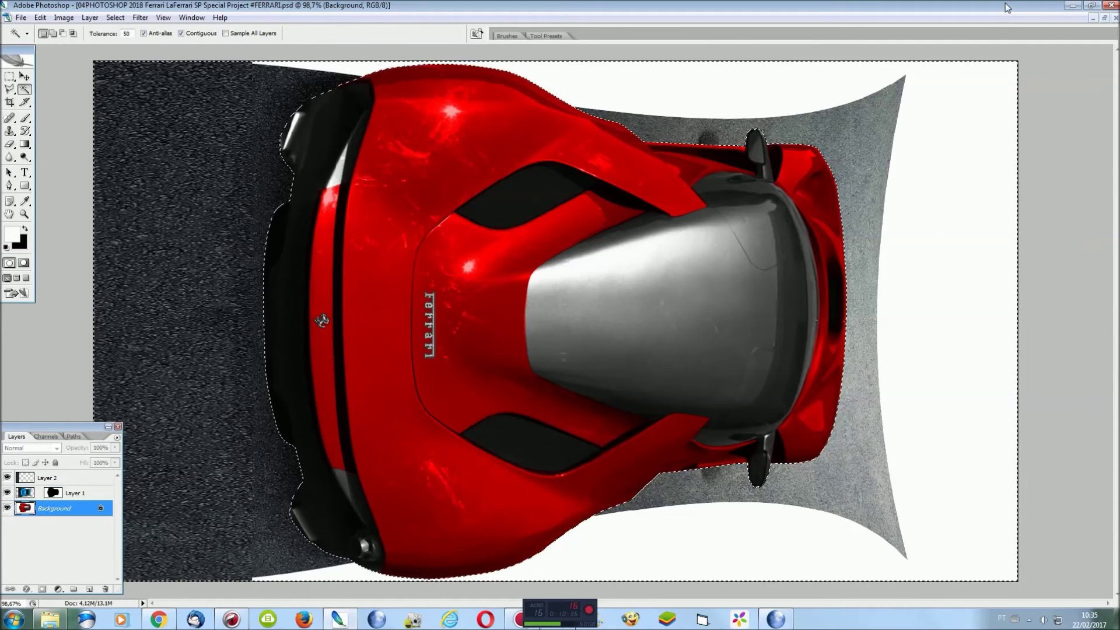
{"action": "key", "text": "ctrl+minus"}
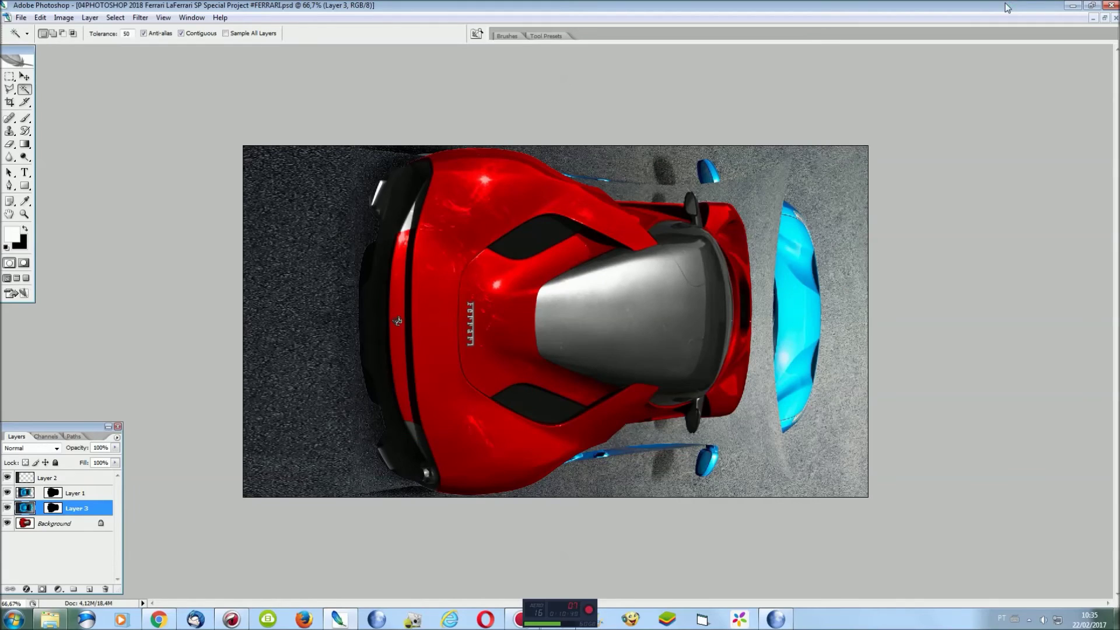
Stretch the asphalt layer's left edge outward to cover the left side
{"action": "key", "text": "ctrl+minus"}
{"action": "key", "text": "ctrl+t"}
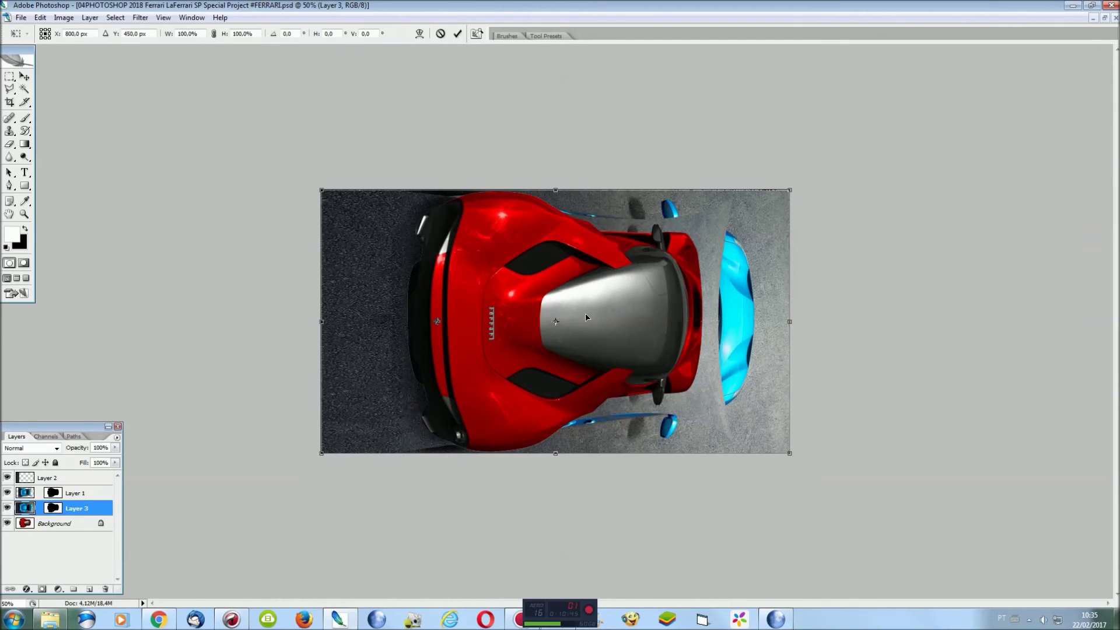
{"action": "left_click_drag", "start_coordinate": [316, 323], "coordinate": [187, 322]}
{"action": "key", "text": "ctrl+minus"}
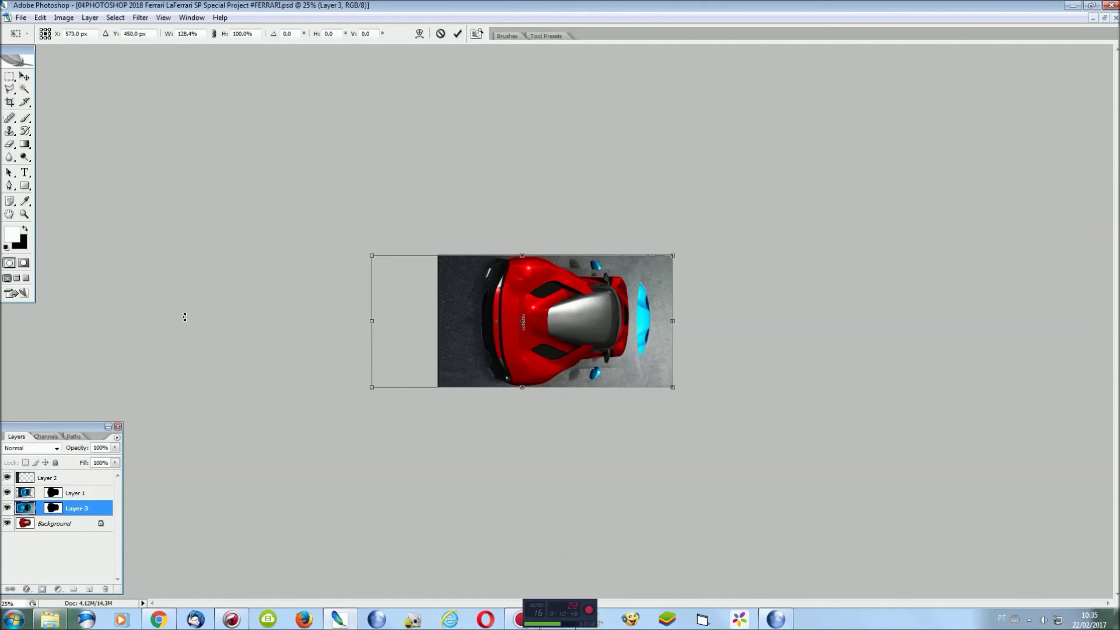
{"action": "left_click_drag", "start_coordinate": [371, 280], "coordinate": [178, 280]}
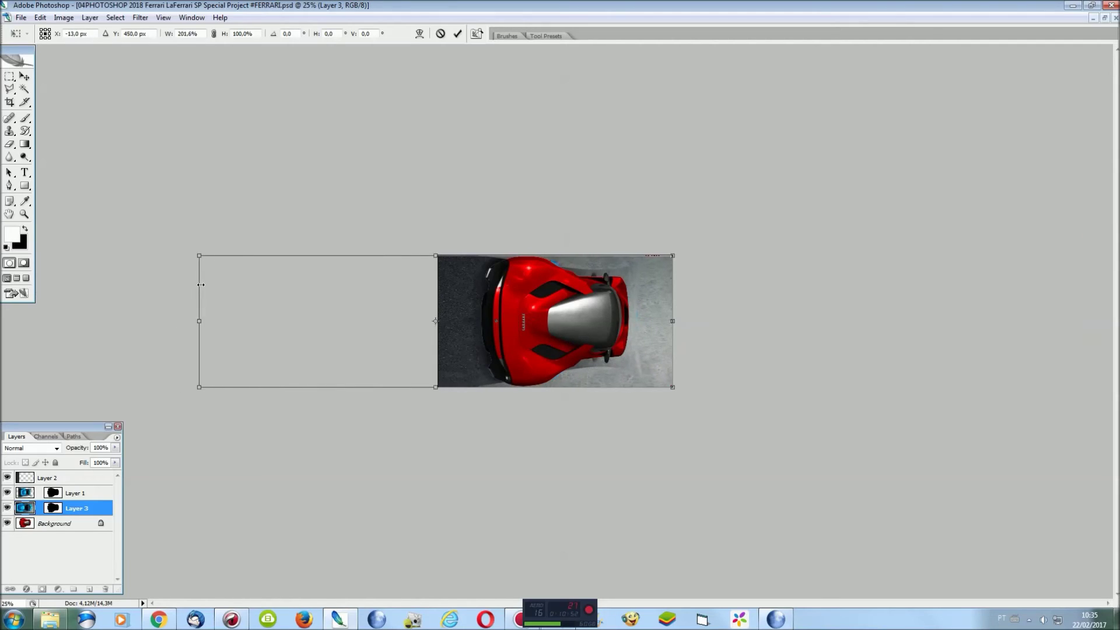
{"action": "left_click_drag", "start_coordinate": [177, 280], "coordinate": [158, 280]}
{"action": "key", "text": "Return"}
Flatten all layers into a single Background layer
{"action": "key", "text": "w"}
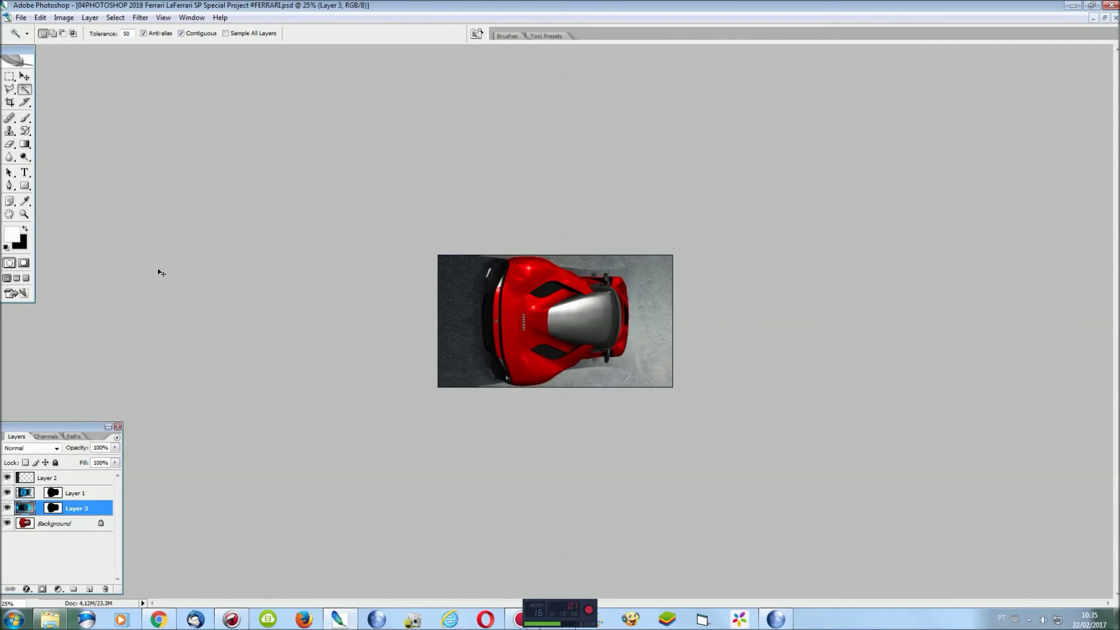
{"action": "key", "text": "ctrl+0"}
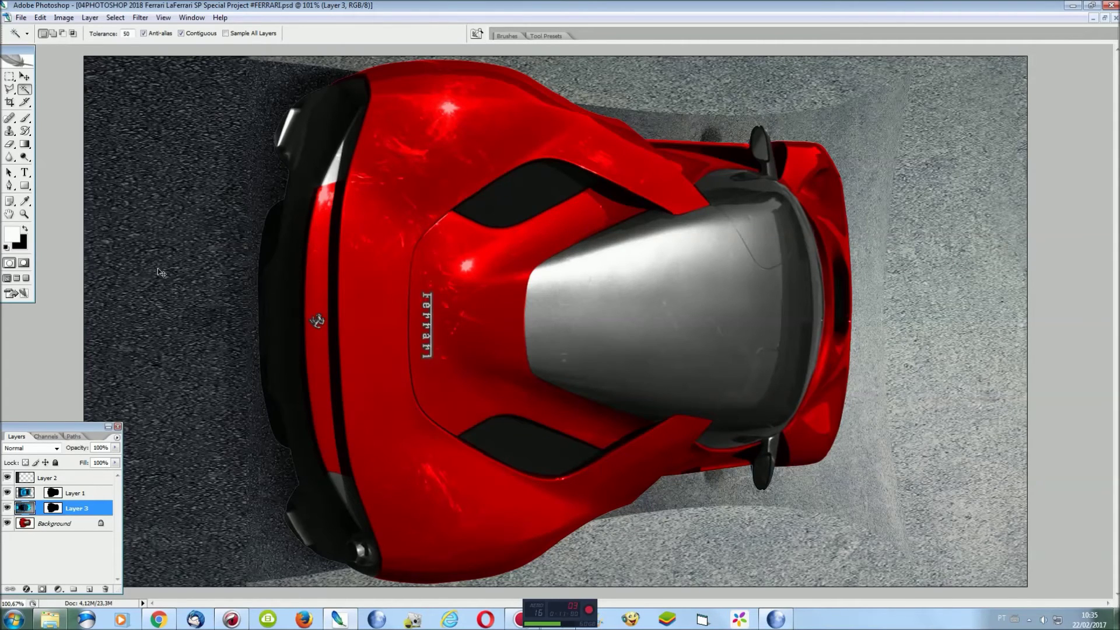
{"action": "key", "text": "ctrl+shift+e"}
{"action": "left_click", "coordinate": [115, 17]}
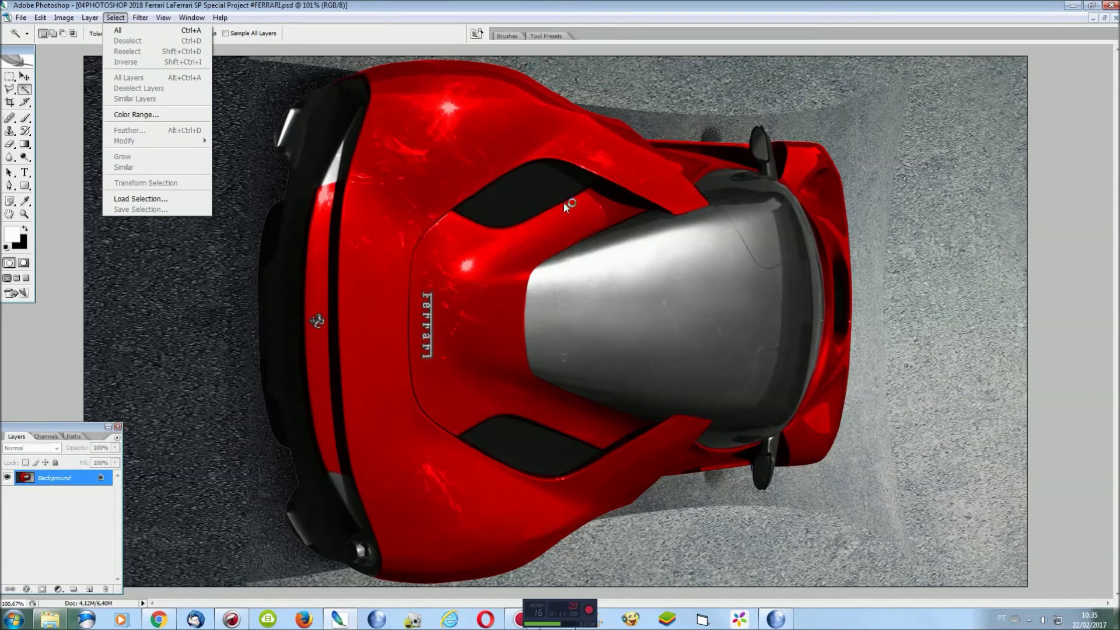
Choose the Blur tool and soften the car's lower edge and exhaust tip
{"action": "left_click", "coordinate": [471, 5]}
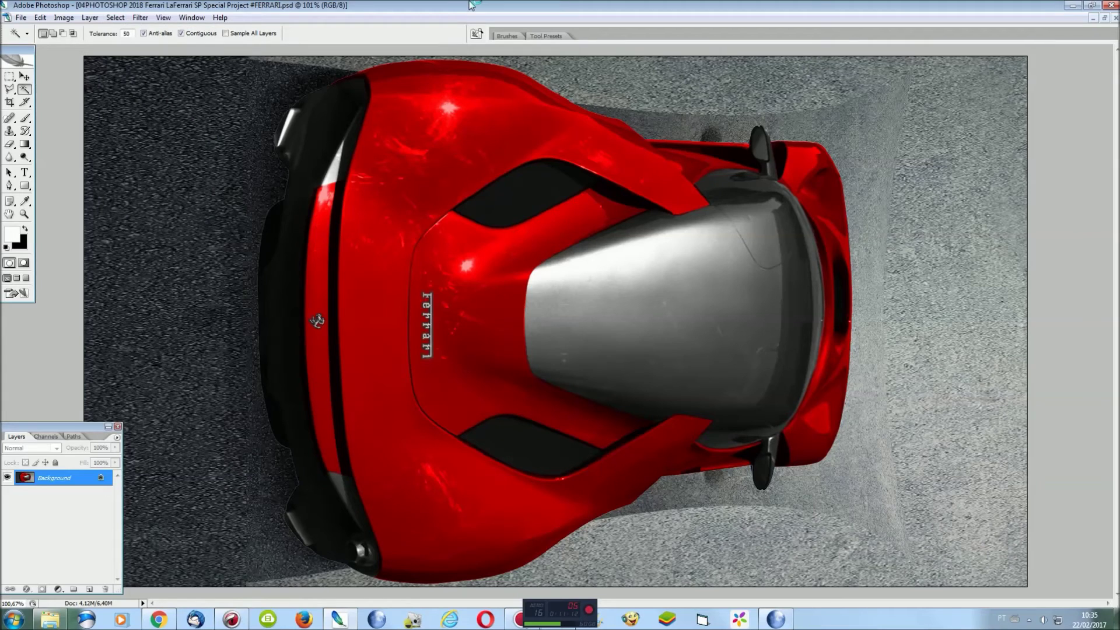
{"action": "left_click", "coordinate": [118, 426]}
{"action": "left_click", "coordinate": [9, 157]}
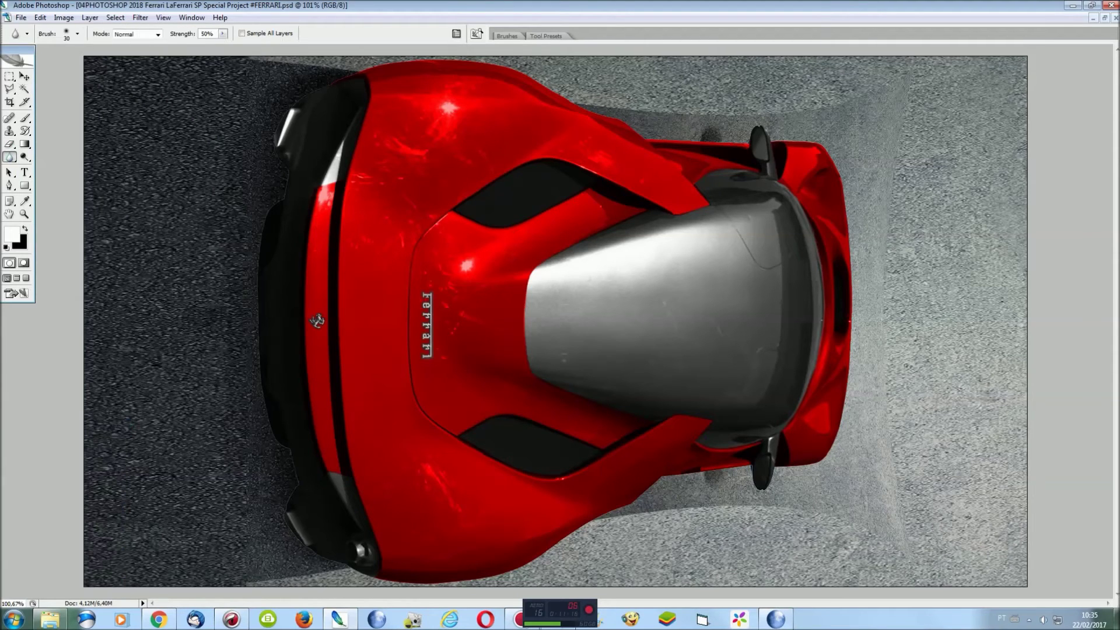
{"action": "scroll", "coordinate": [548, 330], "scroll_direction": "up", "scroll_amount": 2}
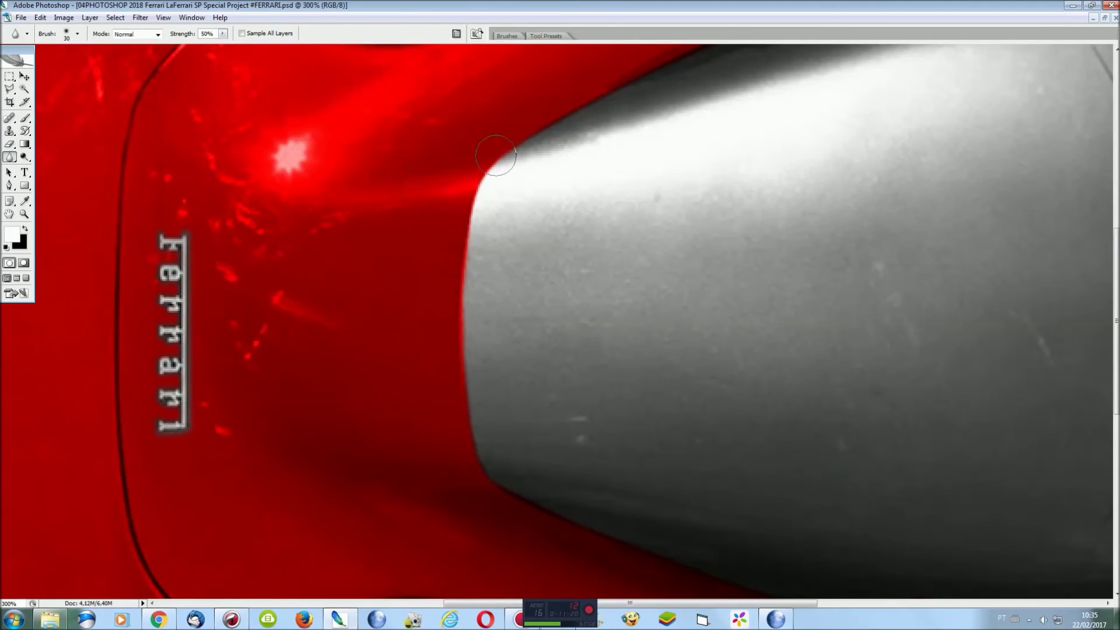
{"action": "scroll", "coordinate": [524, 494], "scroll_direction": "down", "scroll_amount": 5}
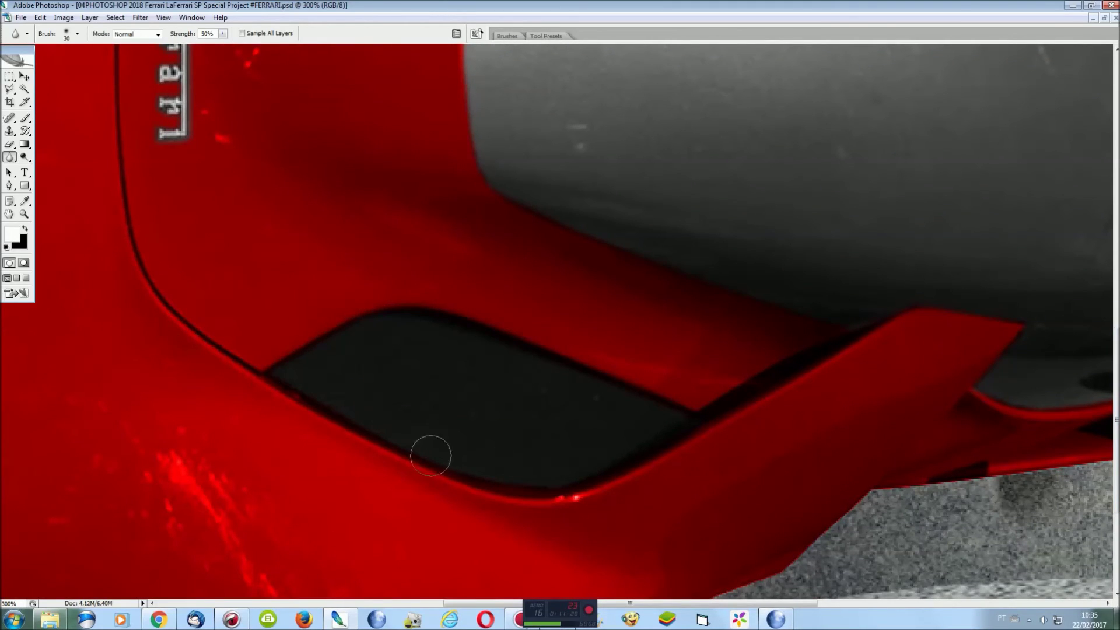
{"action": "scroll", "coordinate": [700, 432], "scroll_direction": "right", "scroll_amount": 5}
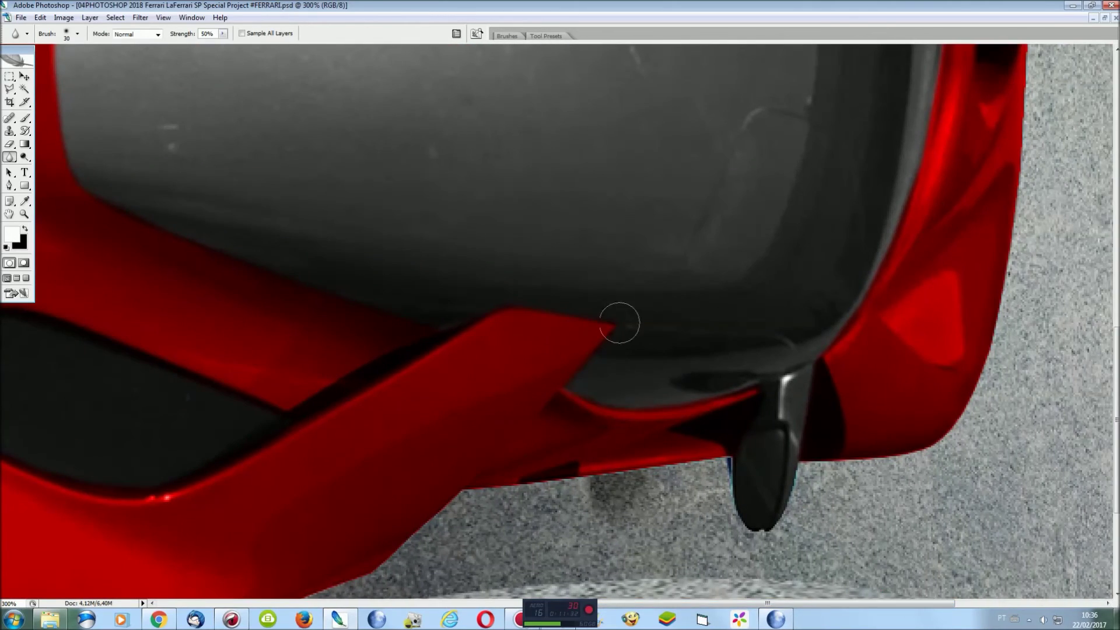
{"action": "scroll", "coordinate": [933, 245], "scroll_direction": "up", "scroll_amount": 1}
{"action": "scroll", "coordinate": [939, 236], "scroll_direction": "up", "scroll_amount": 2}
{"action": "scroll", "coordinate": [940, 236], "scroll_direction": "up", "scroll_amount": 2}
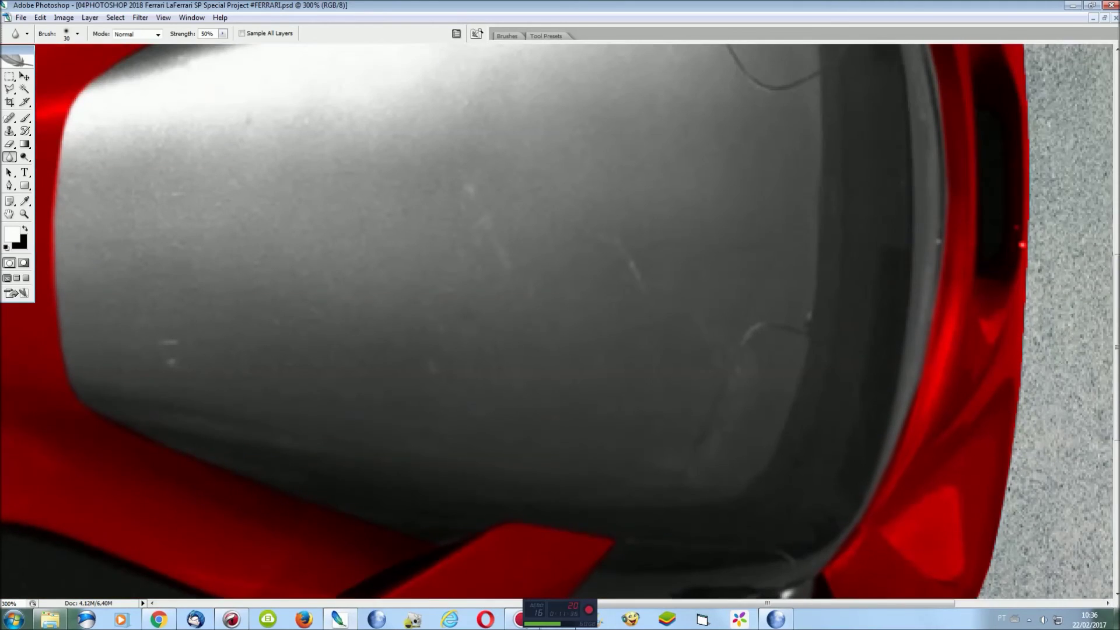
{"action": "scroll", "coordinate": [975, 295], "scroll_direction": "up", "scroll_amount": 1}
{"action": "scroll", "coordinate": [1029, 441], "scroll_direction": "down", "scroll_amount": 5}
{"action": "left_click_drag", "start_coordinate": [991, 251], "coordinate": [760, 456]}
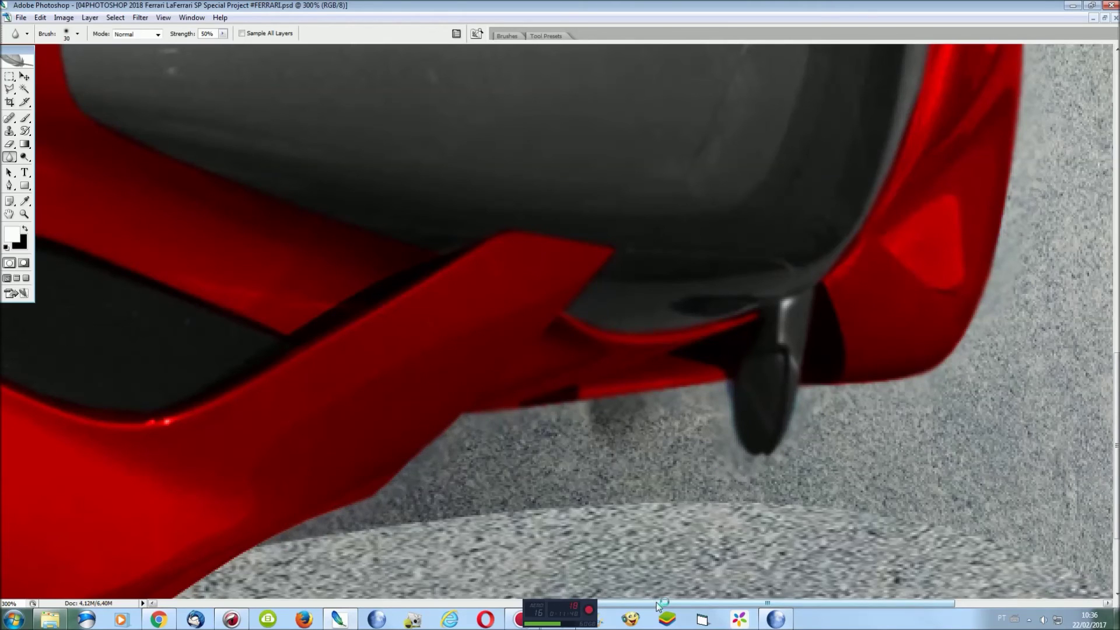
Blur the car's top edge where it meets the asphalt
{"action": "scroll", "coordinate": [268, 538], "scroll_direction": "up", "scroll_amount": 5}
{"action": "scroll", "coordinate": [268, 538], "scroll_direction": "left", "scroll_amount": 3}
{"action": "scroll", "coordinate": [560, 320], "scroll_direction": "down", "scroll_amount": 5}
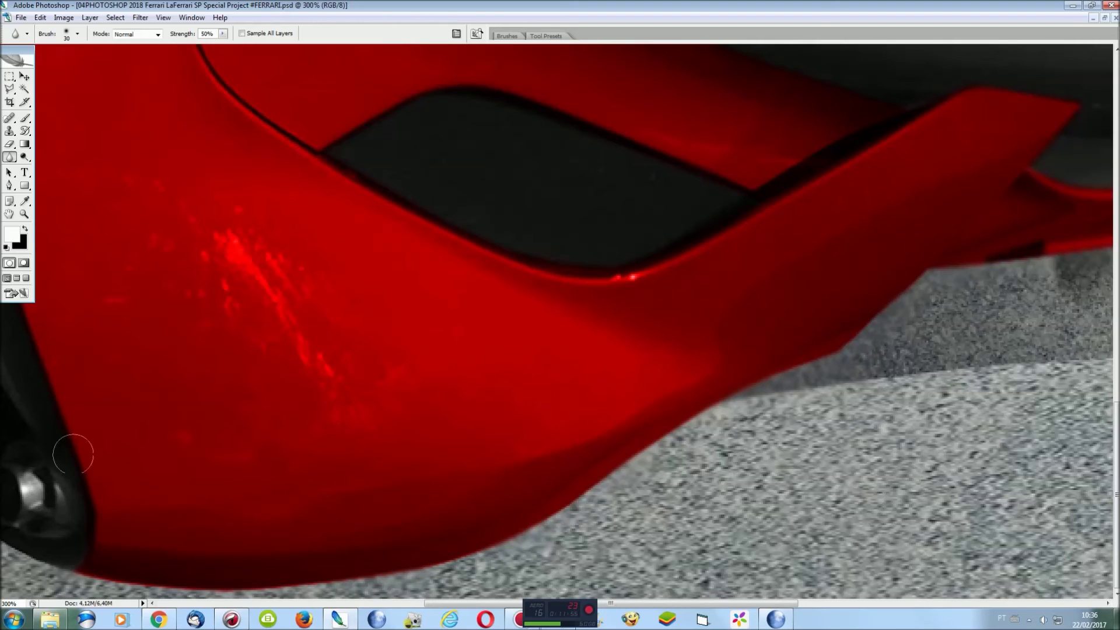
{"action": "scroll", "coordinate": [554, 595], "scroll_direction": "left", "scroll_amount": 5}
{"action": "scroll", "coordinate": [554, 595], "scroll_direction": "left", "scroll_amount": 3}
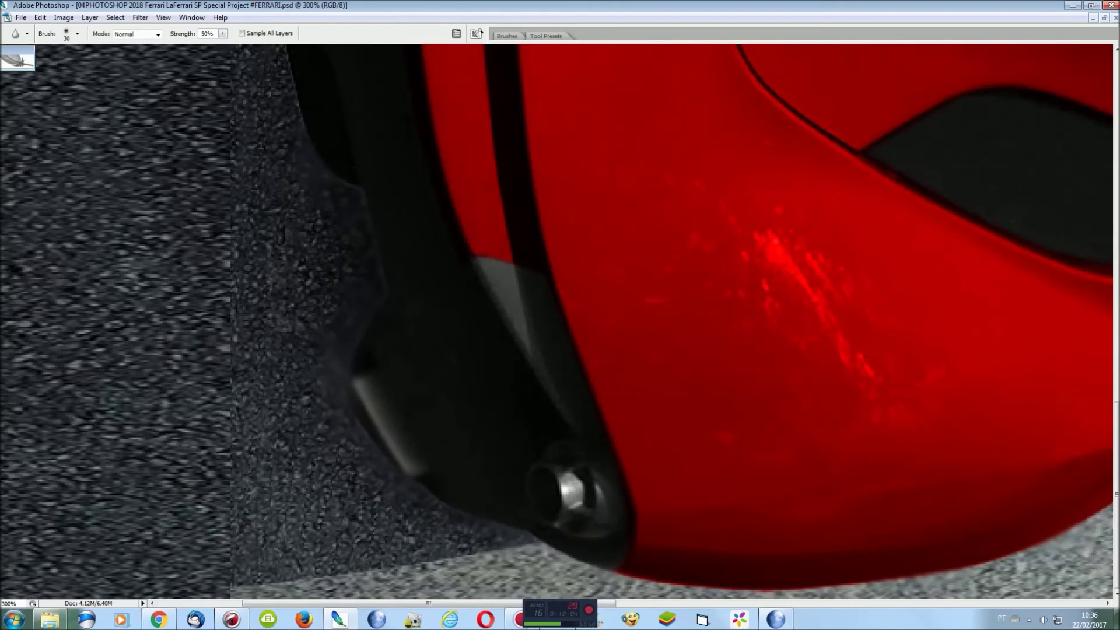
{"action": "mouse_move", "coordinate": [1114, 455]}
{"action": "left_mouse_down"}
{"action": "mouse_move", "coordinate": [1117, 335]}
{"action": "mouse_move", "coordinate": [1117, 345]}
{"action": "left_mouse_up"}
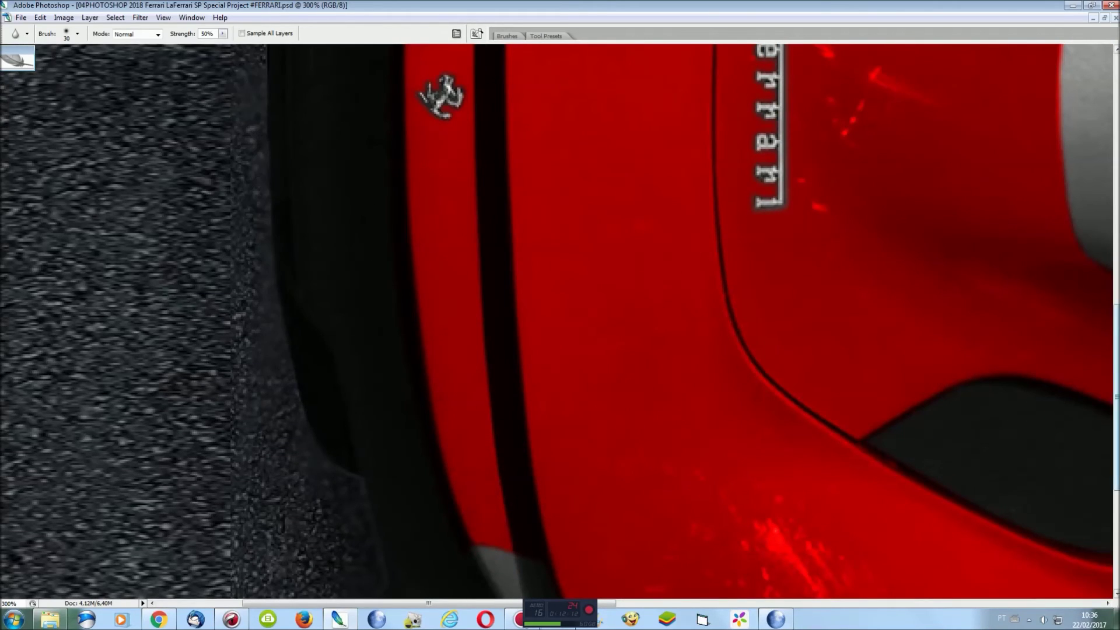
{"action": "scroll", "coordinate": [252, 78], "scroll_direction": "up", "scroll_amount": 5}
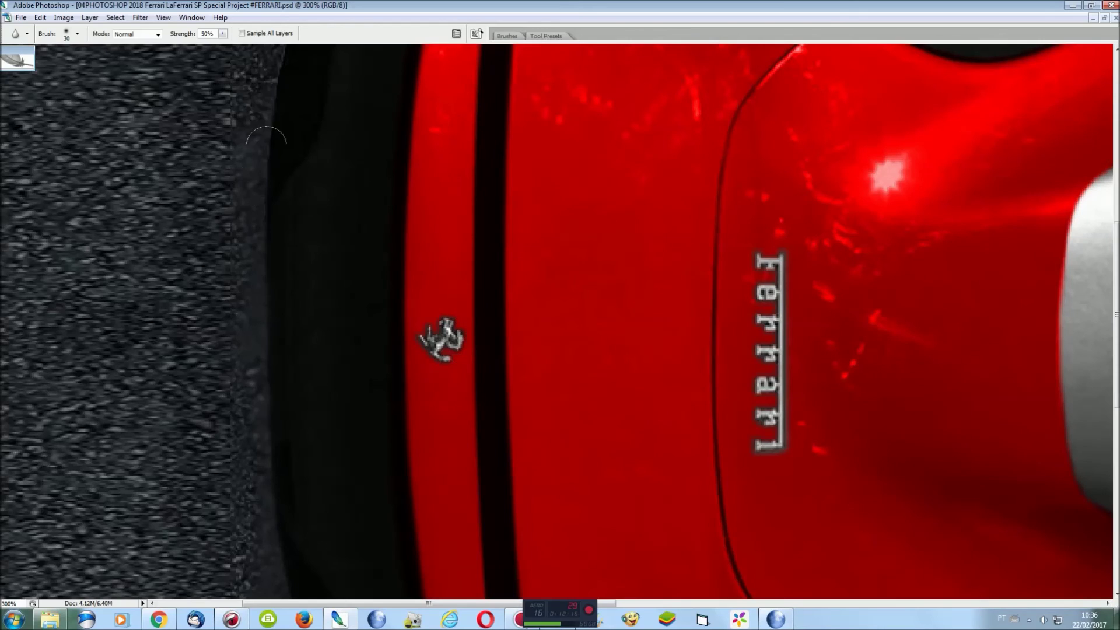
{"action": "scroll", "coordinate": [357, 250], "scroll_direction": "up", "scroll_amount": 2}
{"action": "scroll", "coordinate": [400, 263], "scroll_direction": "up", "scroll_amount": 2}
{"action": "scroll", "coordinate": [400, 263], "scroll_direction": "up", "scroll_amount": 4}
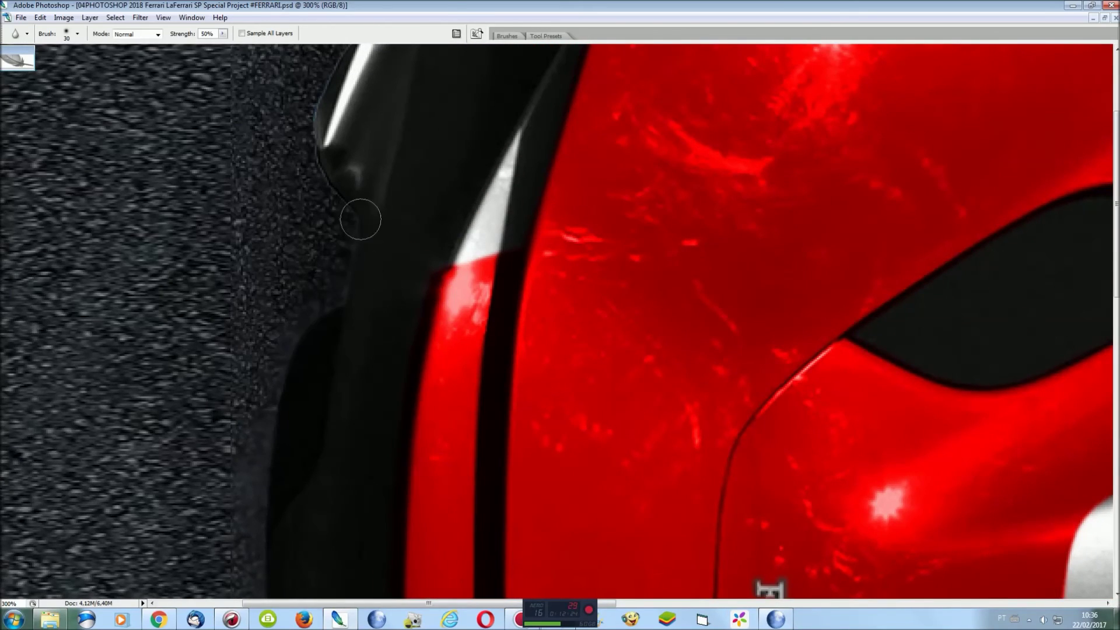
{"action": "scroll", "coordinate": [298, 157], "scroll_direction": "up", "scroll_amount": 3}
{"action": "left_click_drag", "start_coordinate": [370, 193], "coordinate": [925, 60]}
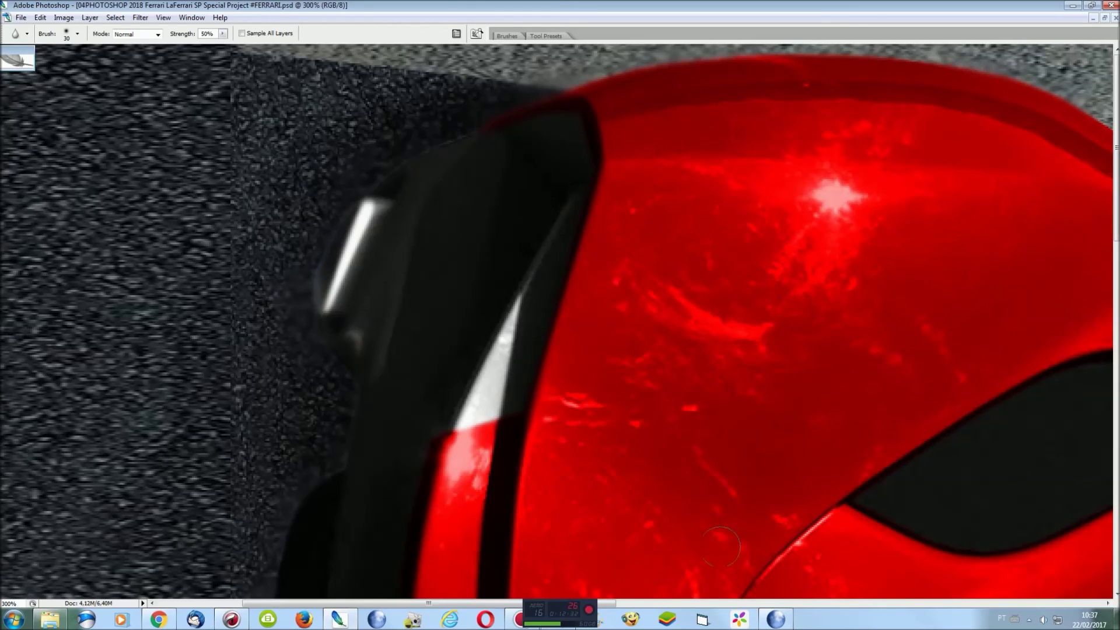
Blur the car's right edge against the asphalt
{"action": "scroll", "coordinate": [875, 257], "scroll_direction": "right", "scroll_amount": 8}
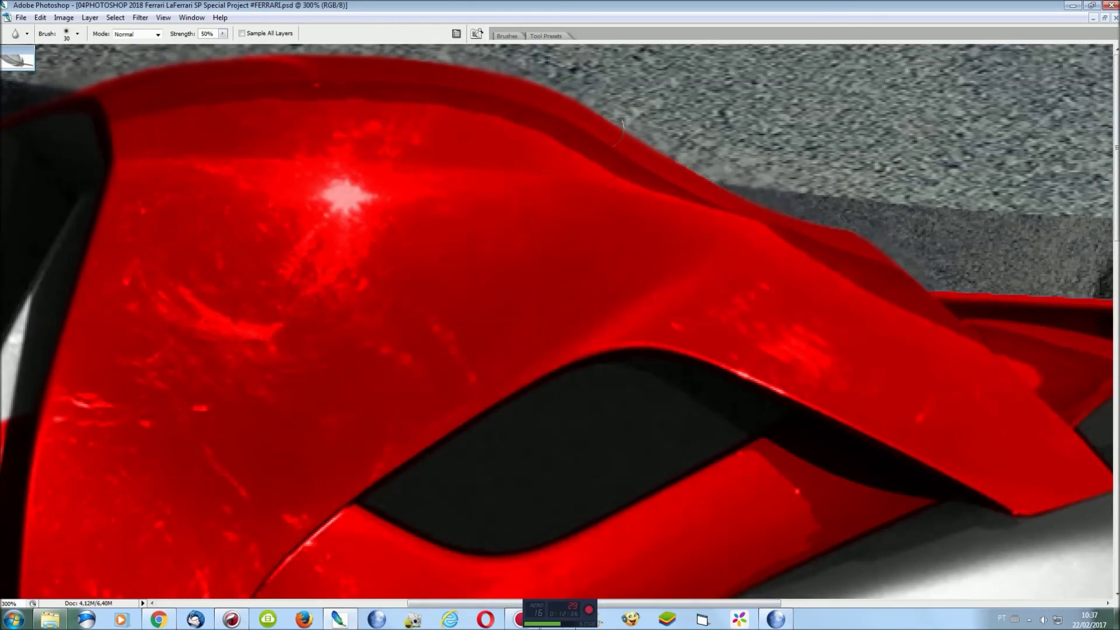
{"action": "scroll", "coordinate": [845, 266], "scroll_direction": "down", "scroll_amount": 2}
{"action": "scroll", "coordinate": [790, 282], "scroll_direction": "down", "scroll_amount": 1}
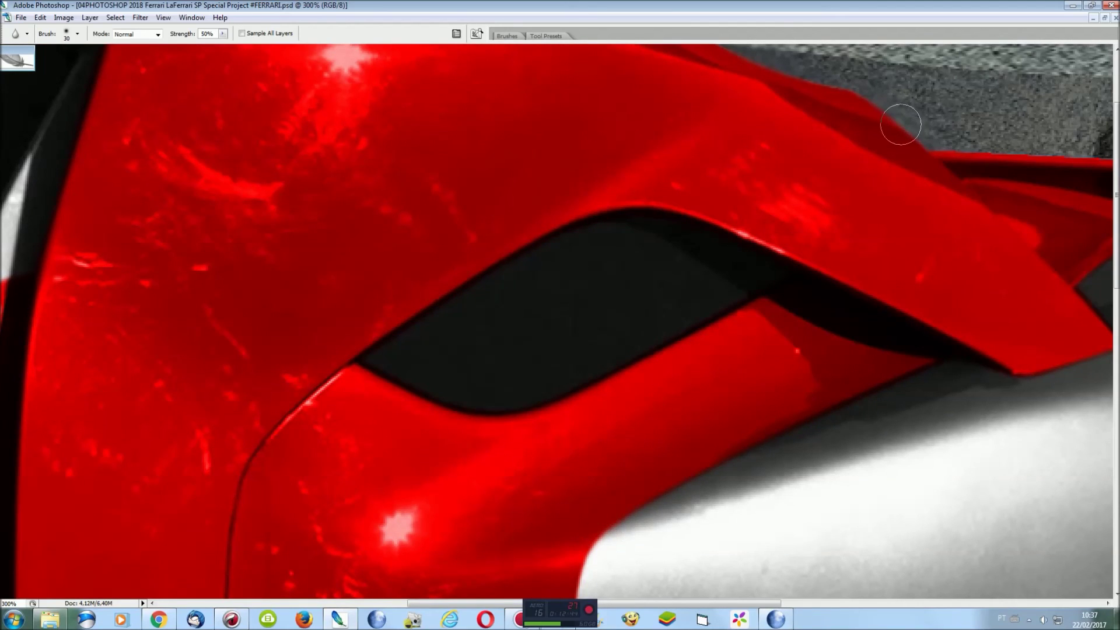
{"action": "scroll", "coordinate": [633, 589], "scroll_direction": "right", "scroll_amount": 5}
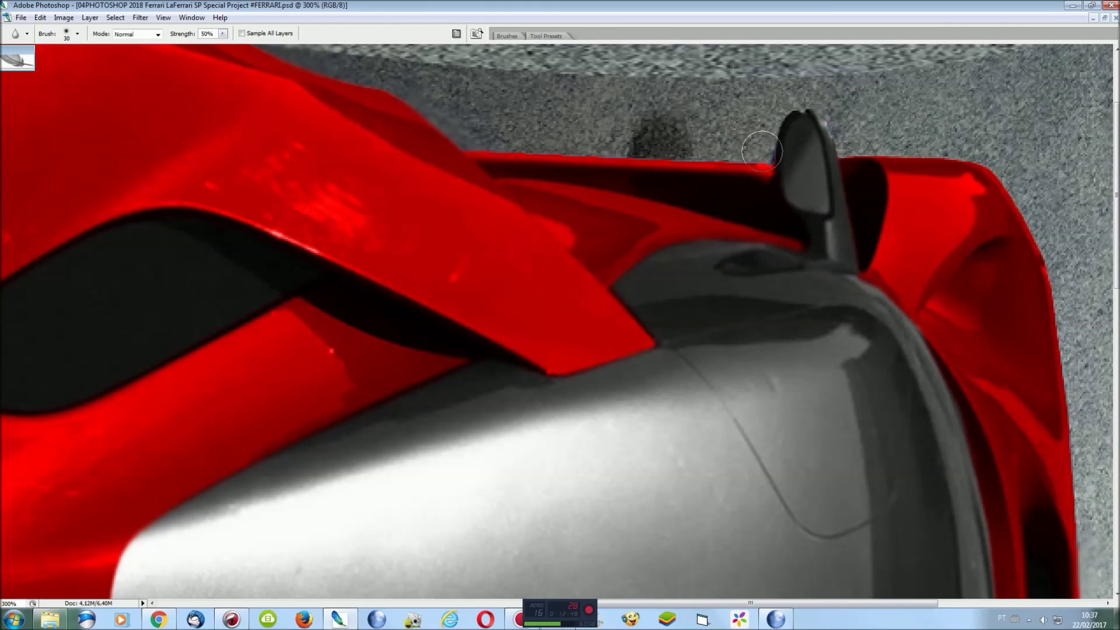
{"action": "left_click_drag", "start_coordinate": [1050, 286], "coordinate": [1067, 577]}
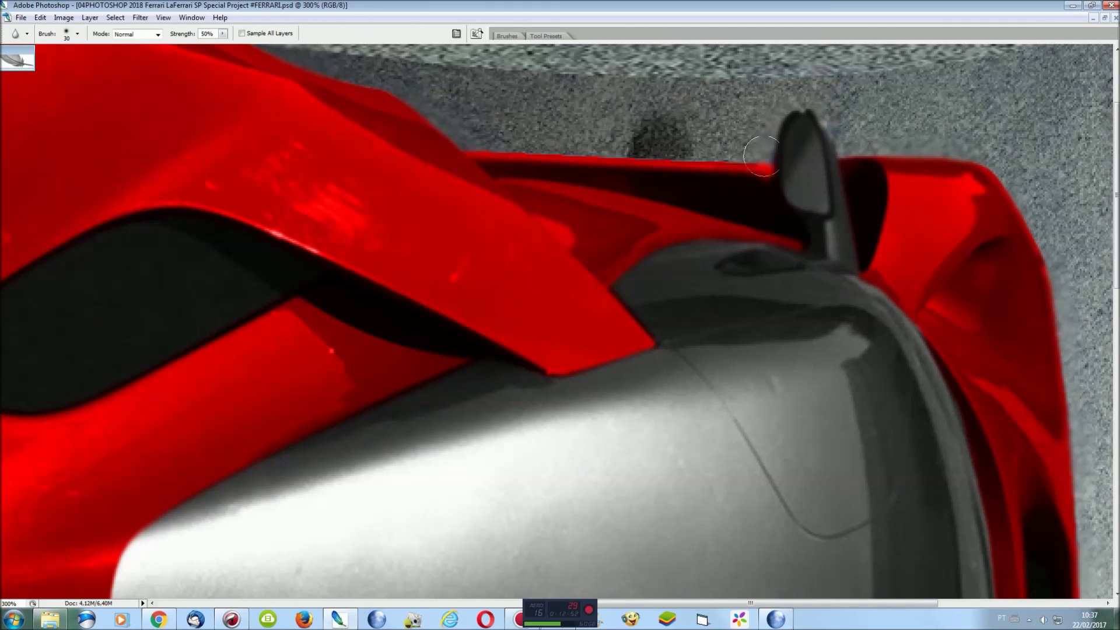
{"action": "key", "text": "ctrl+0"}
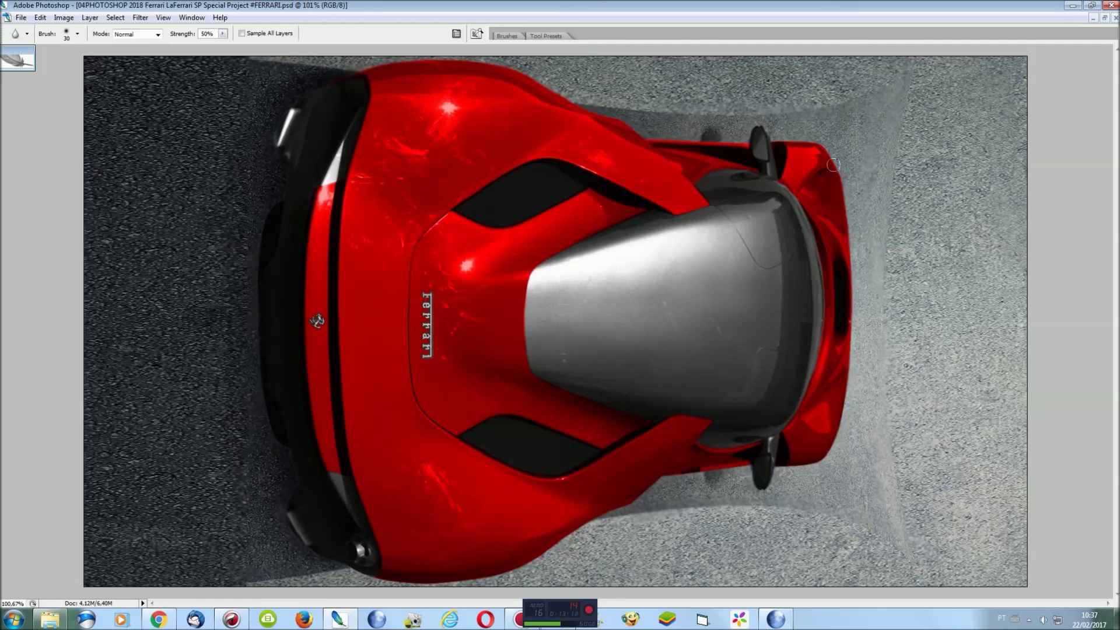
Type the author's signature in 20 pt Arial on the car and merge it down
{"action": "key", "text": "t"}
{"action": "left_click", "coordinate": [728, 328]}
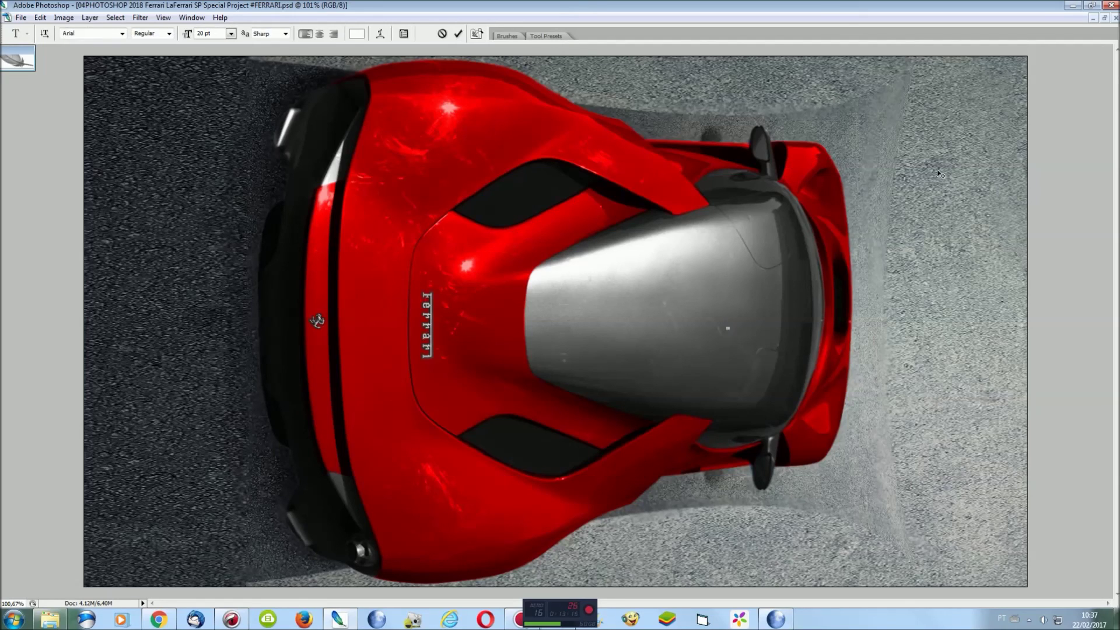
{"action": "type", "text": "by JonathanMacha"}
{"action": "left_click_drag", "start_coordinate": [797, 373], "coordinate": [800, 442]}
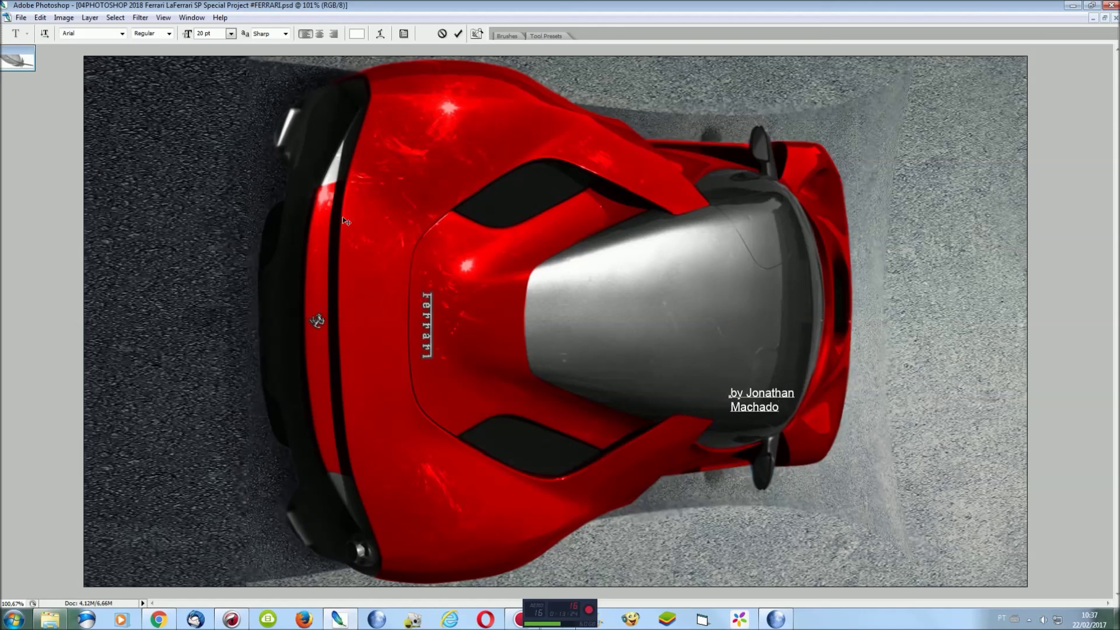
{"action": "key", "text": "ctrl+Return"}
{"action": "key", "text": "v"}
{"action": "key", "text": "ctrl+e"}
Preview a +55 saturation boost in Hue/Saturation and close the dialog
{"action": "key", "text": "ctrl+u"}
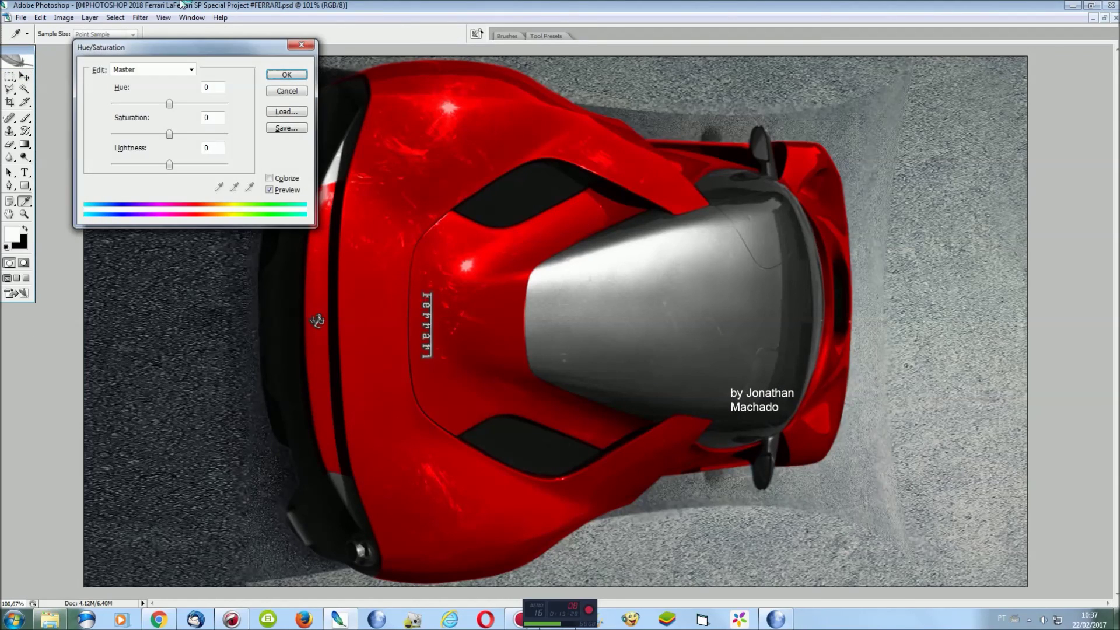
{"action": "left_click_drag", "start_coordinate": [171, 134], "coordinate": [202, 134]}
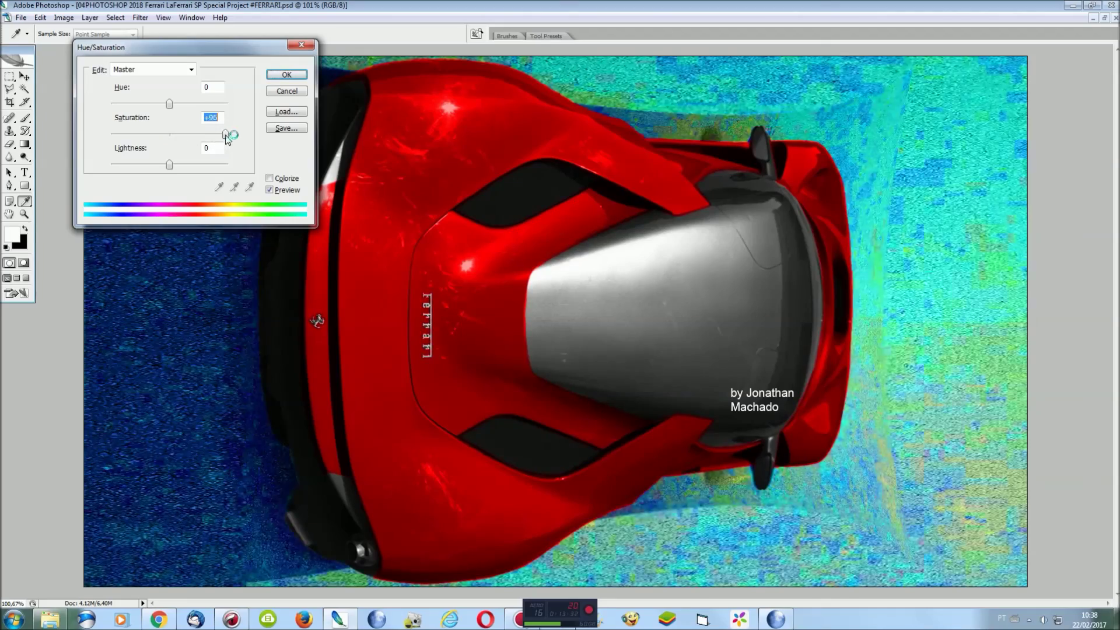
{"action": "left_click", "coordinate": [286, 75]}
{"action": "left_click", "coordinate": [140, 18]}
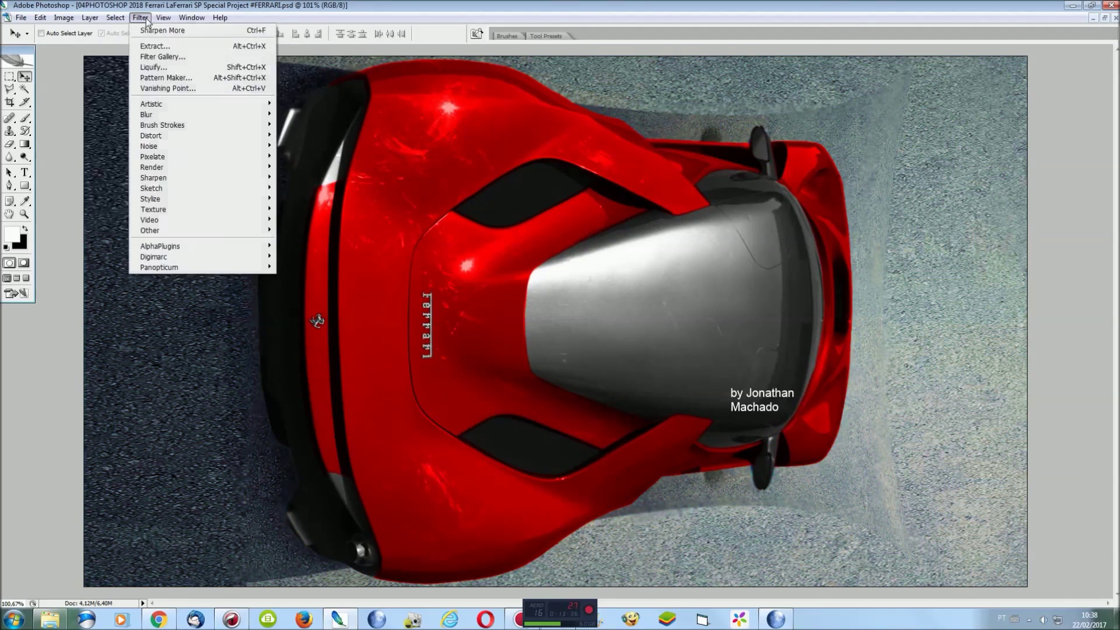